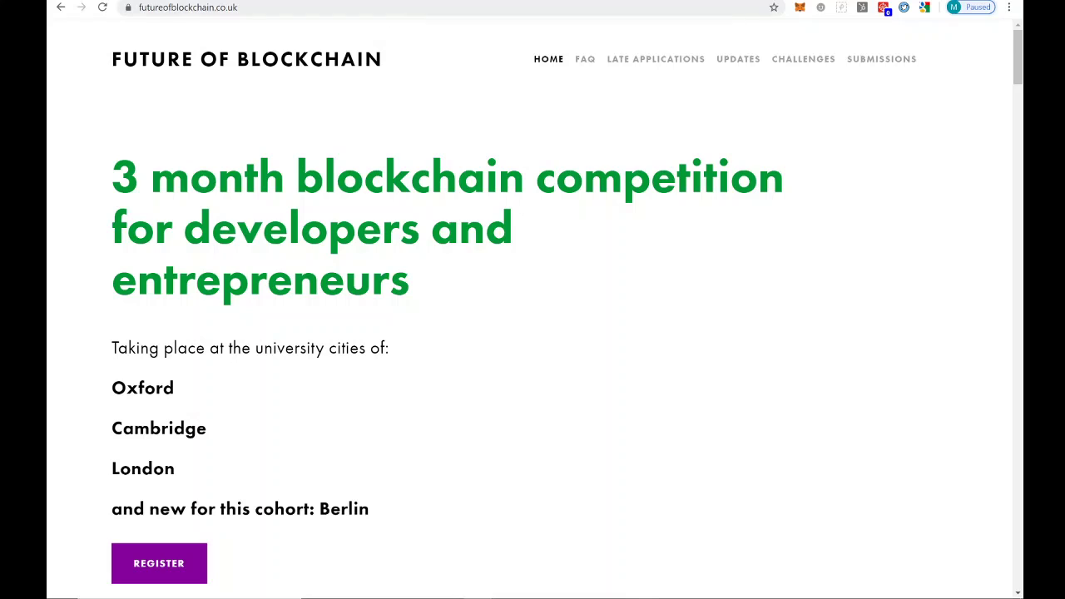
# Step: Load wallet.myalgo.com by entering 'myalgo' in the address bar
pyautogui.hotkey('ctrl', 'l')
pyautogui.write('myalgo')
pyautogui.press('Return')
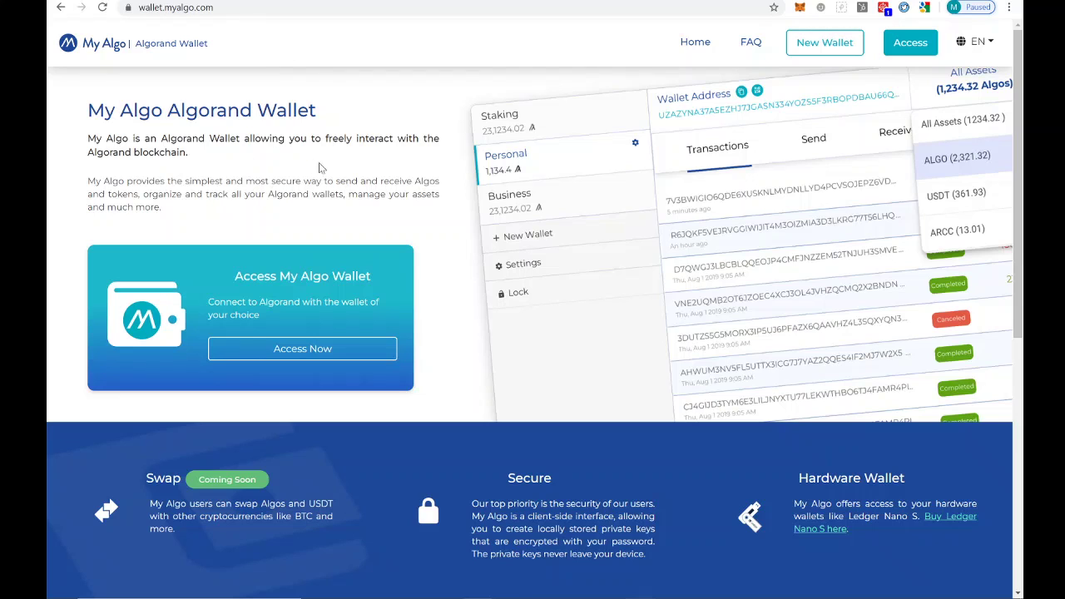
# Step: Choose Access Now and accept the My Algo disclaimer
pyautogui.click(337, 294)
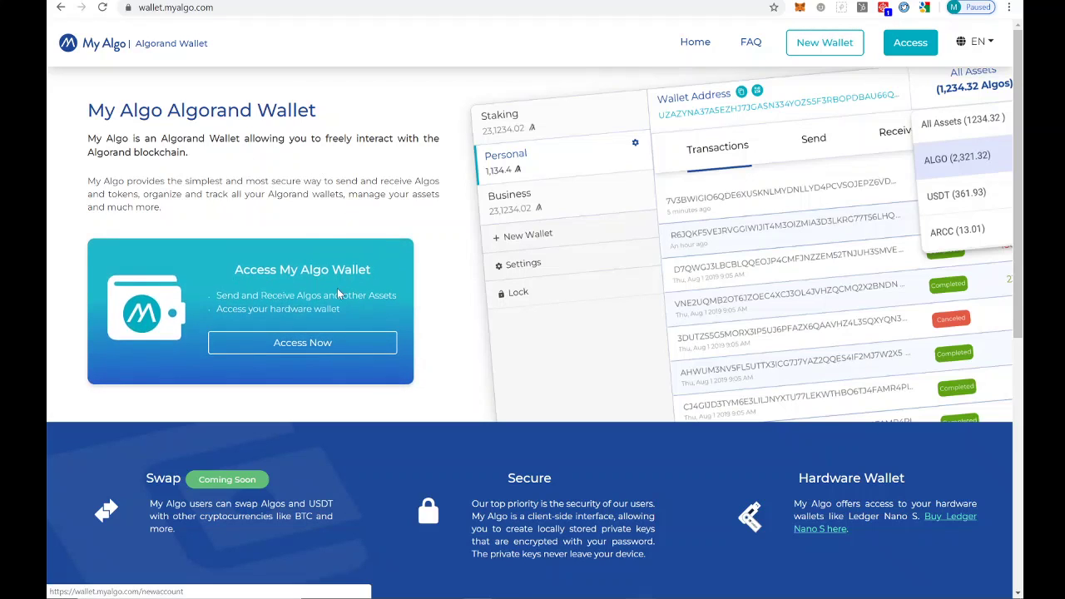
pyautogui.click(519, 396)
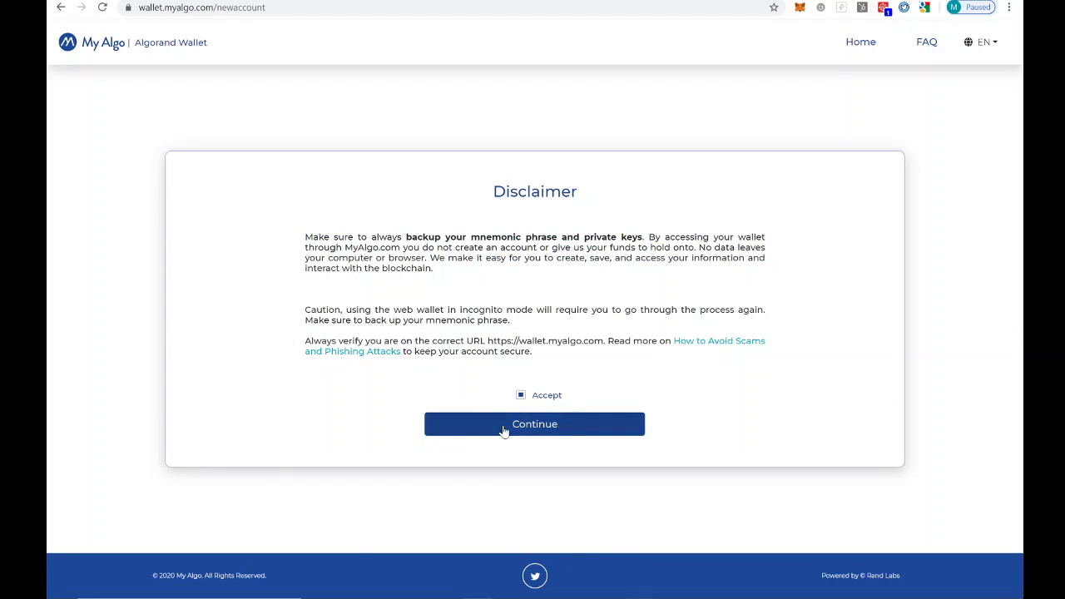
pyautogui.click(518, 423)
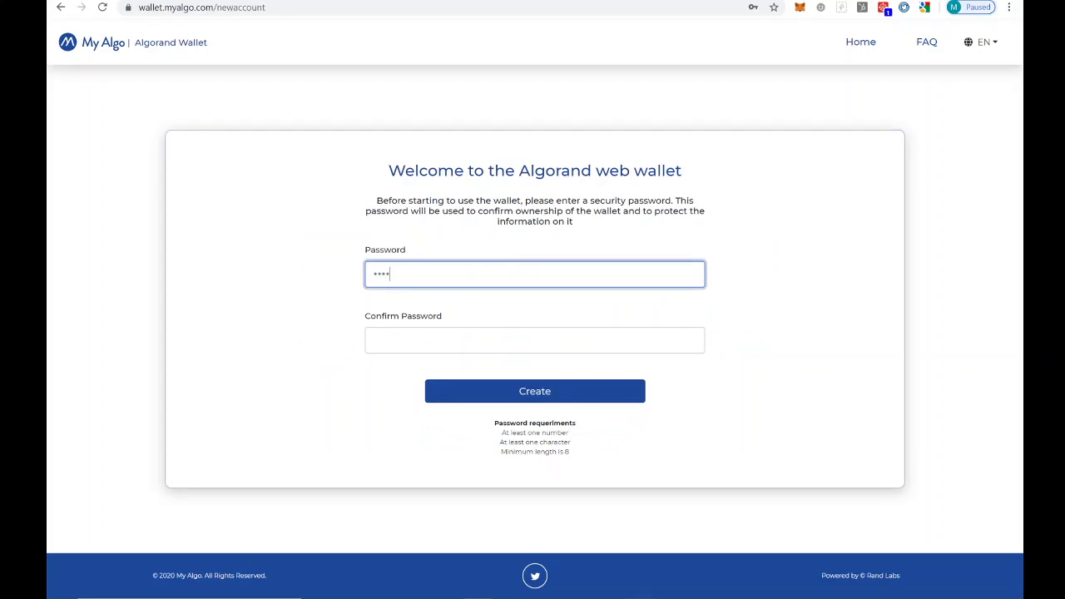
pyautogui.press('Tab')
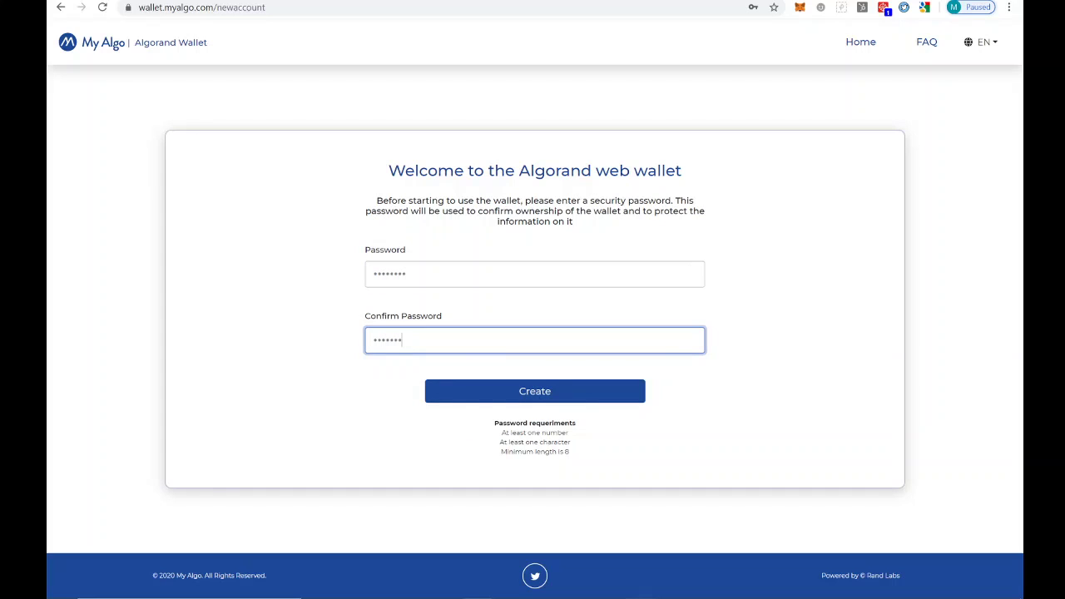
pyautogui.click(508, 388)
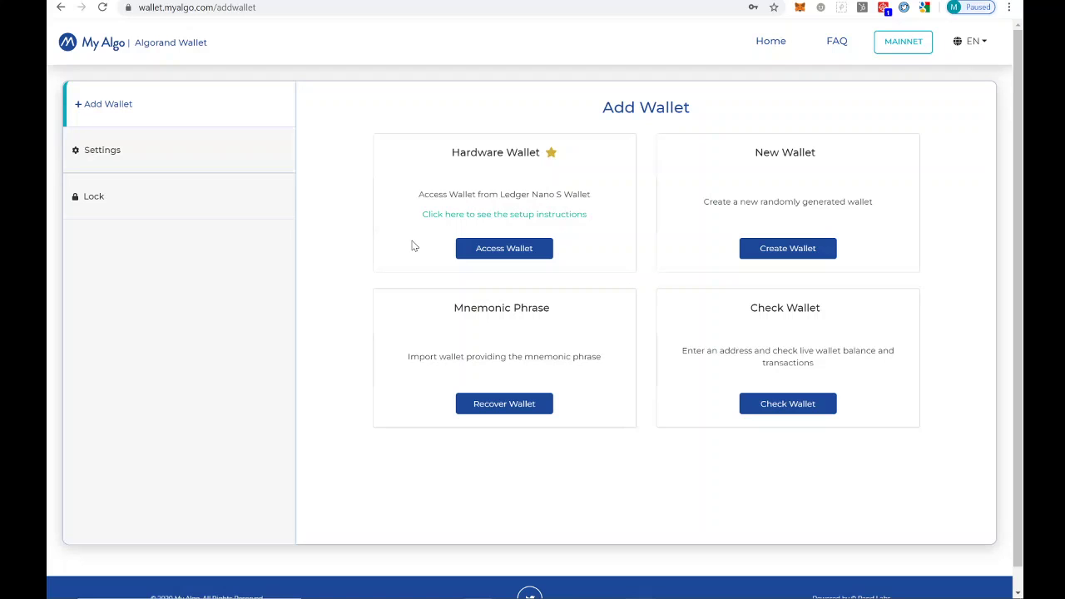
# Step: Review the Ledger setup instructions, then cancel the failed Ledger Nano S access attempt
pyautogui.click(446, 215)
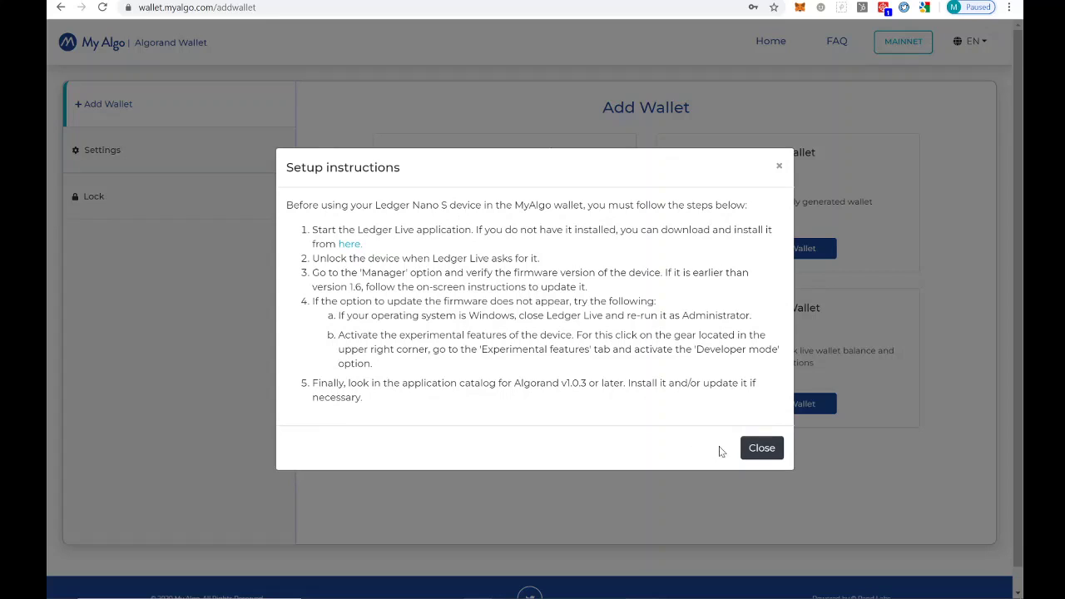
pyautogui.click(757, 450)
pyautogui.click(492, 250)
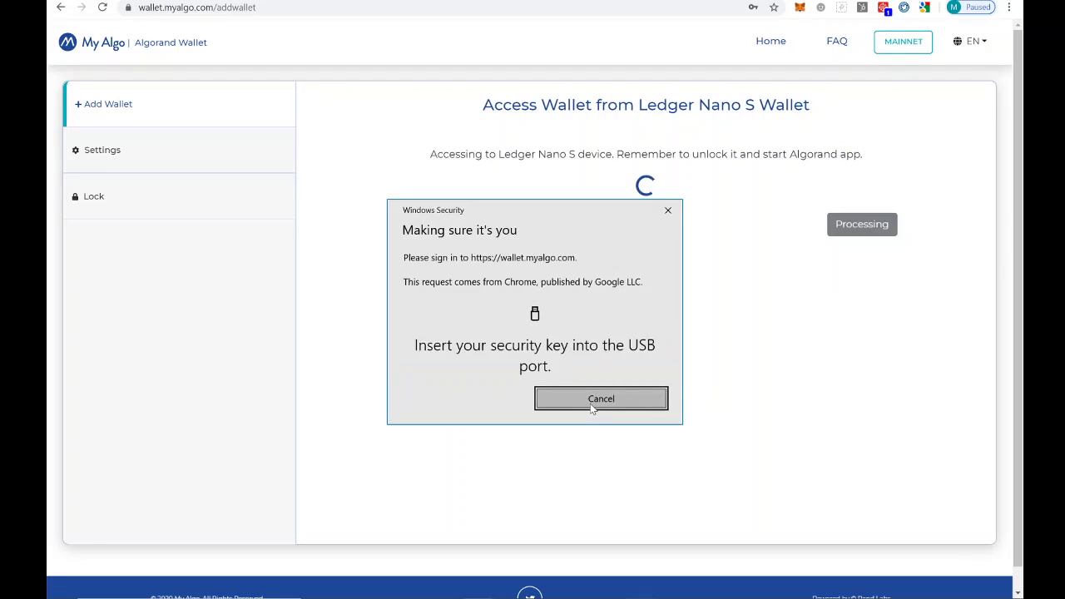
pyautogui.click(593, 406)
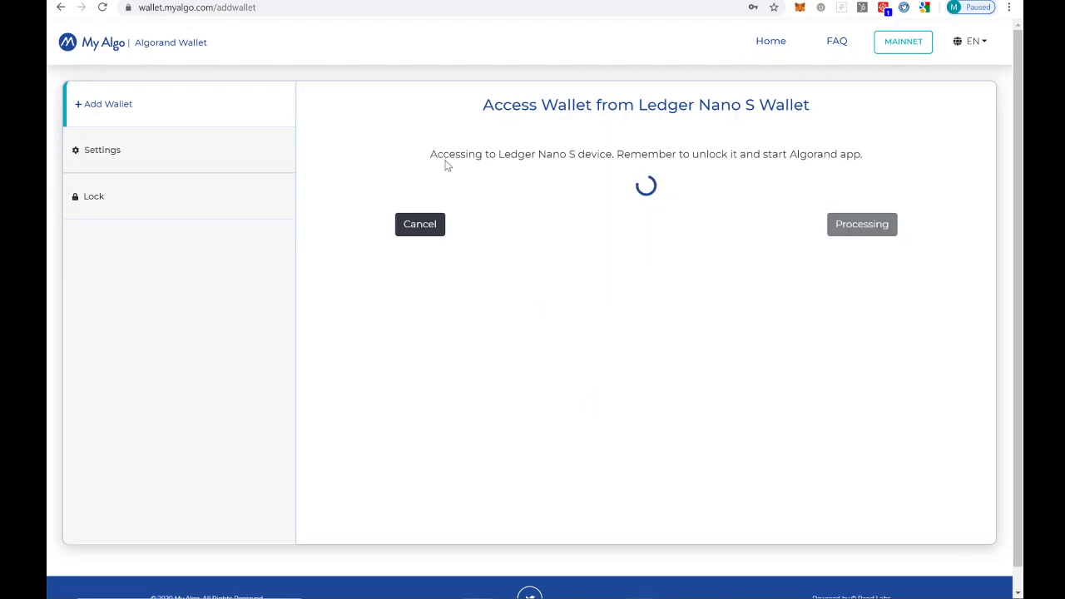
pyautogui.click(420, 206)
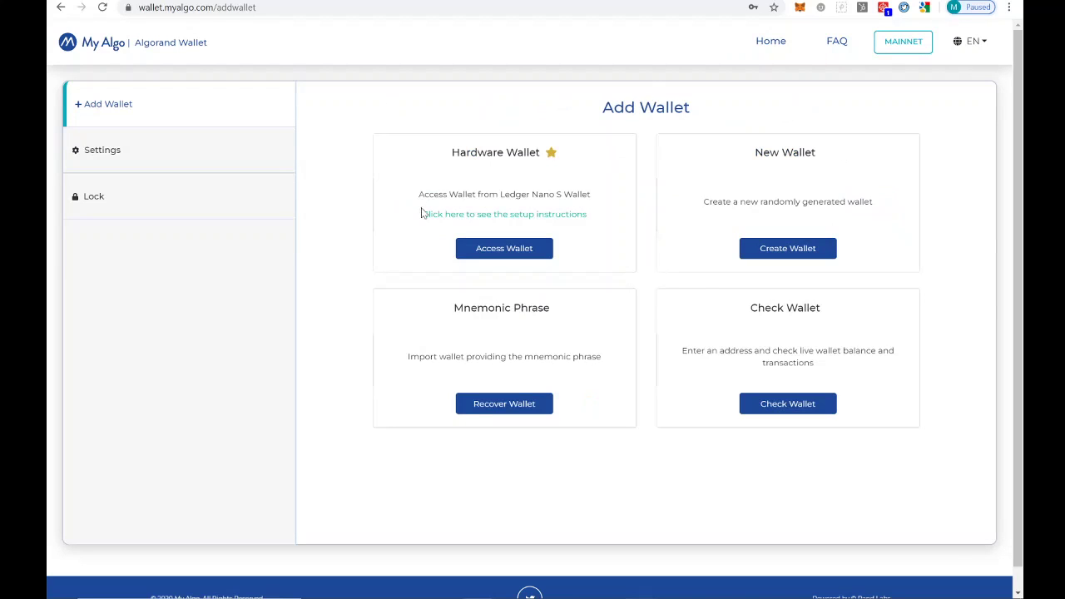
# Step: Generate a new random wallet, copy its 25 recovery words, and continue to verification
pyautogui.click(766, 249)
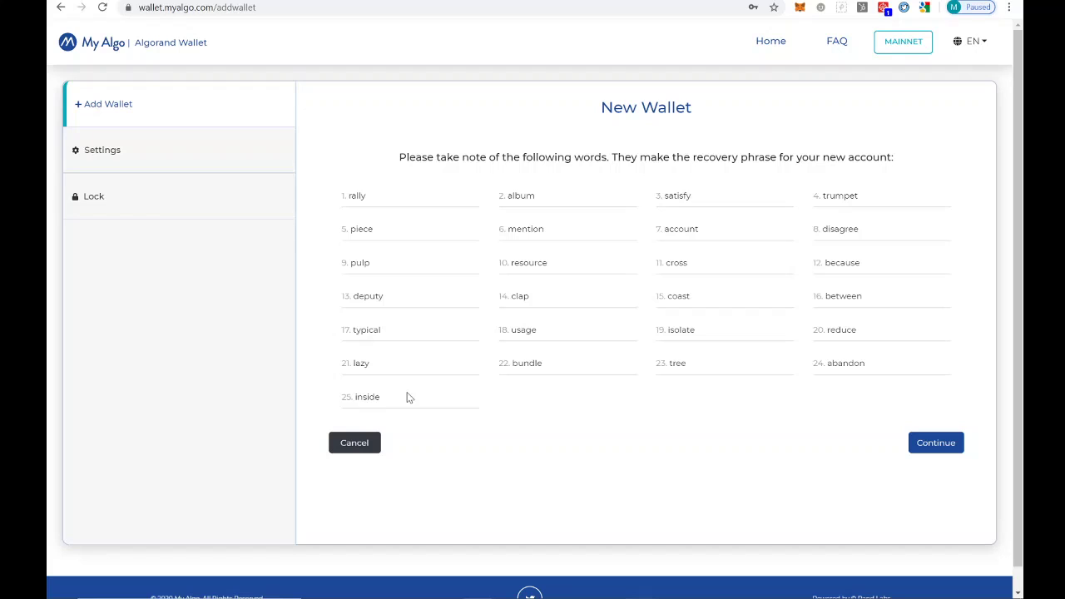
pyautogui.moveTo(392, 399); pyautogui.dragTo(317, 204)
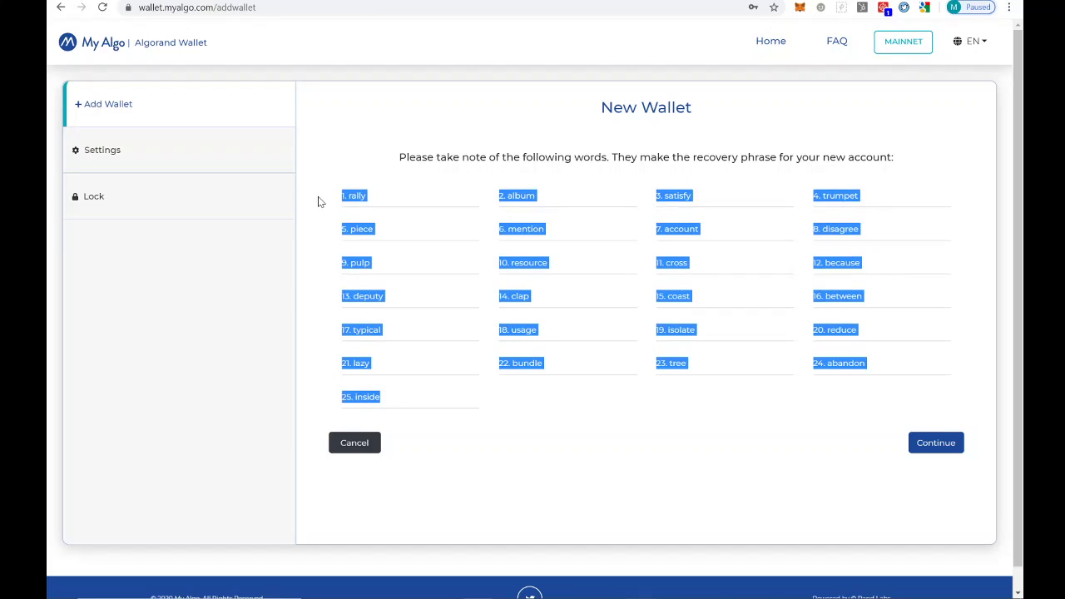
pyautogui.click(924, 441)
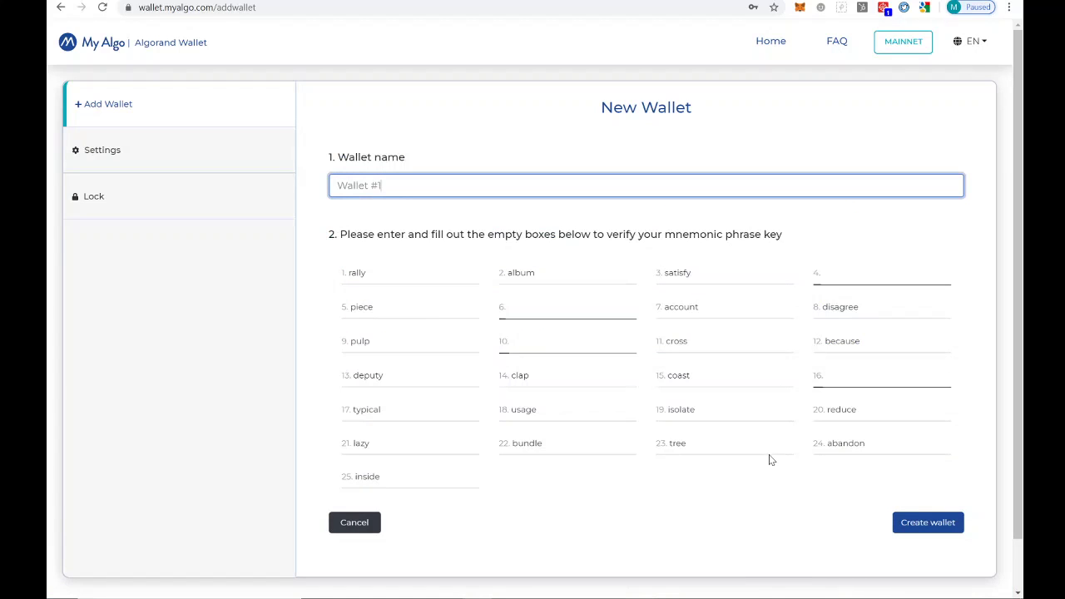
# Step: Paste the 25 recovery words into the Word document and compare with the browser
pyautogui.hotkey('alt', 'Tab')
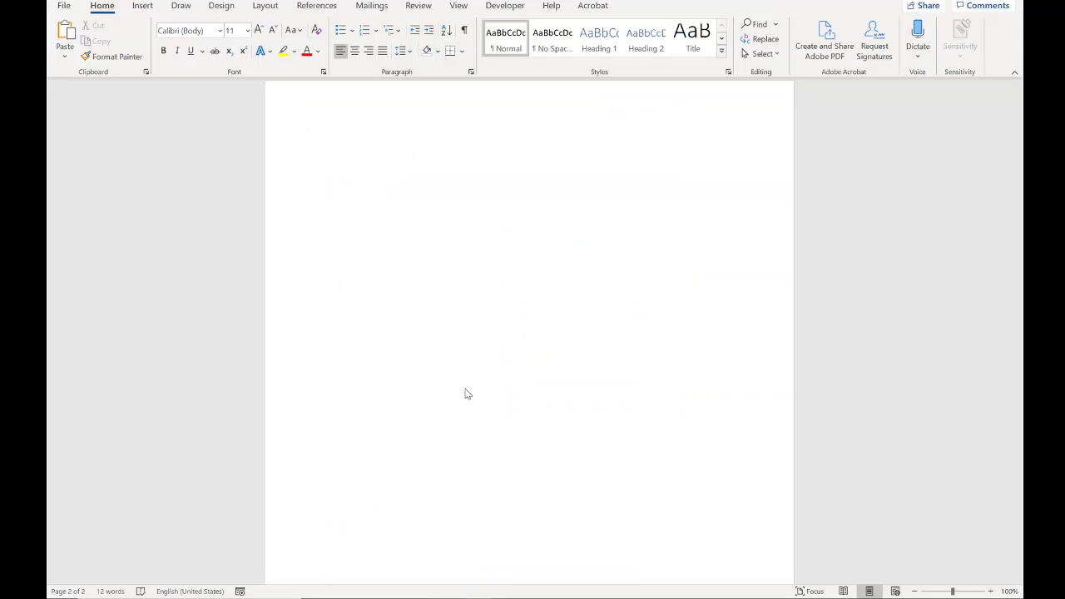
pyautogui.hotkey('ctrl', 'v')
pyautogui.hotkey('alt', 'Tab')
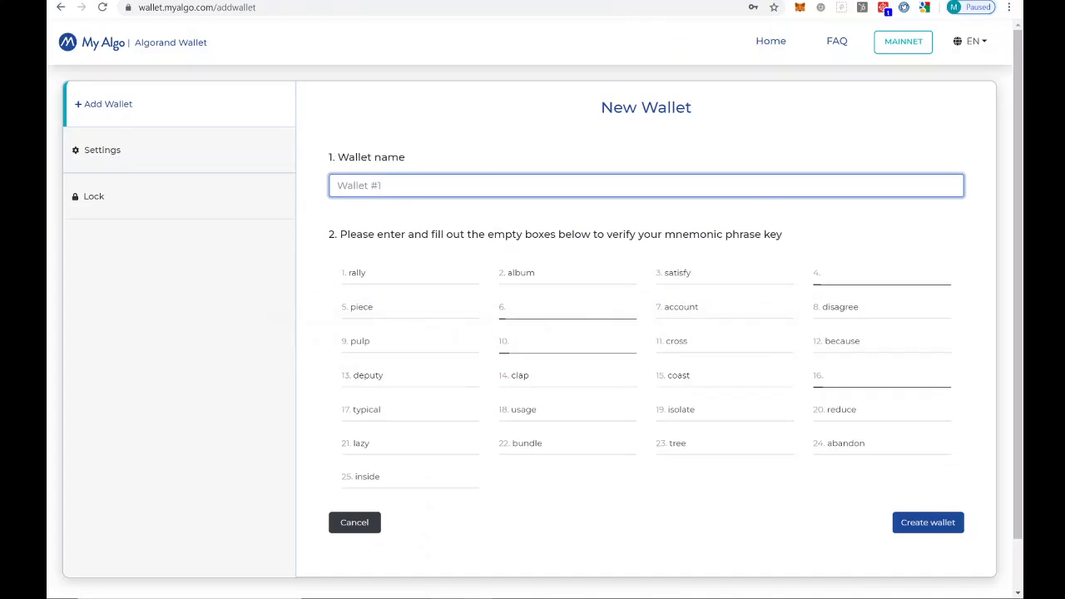
pyautogui.hotkey('alt', 'Tab')
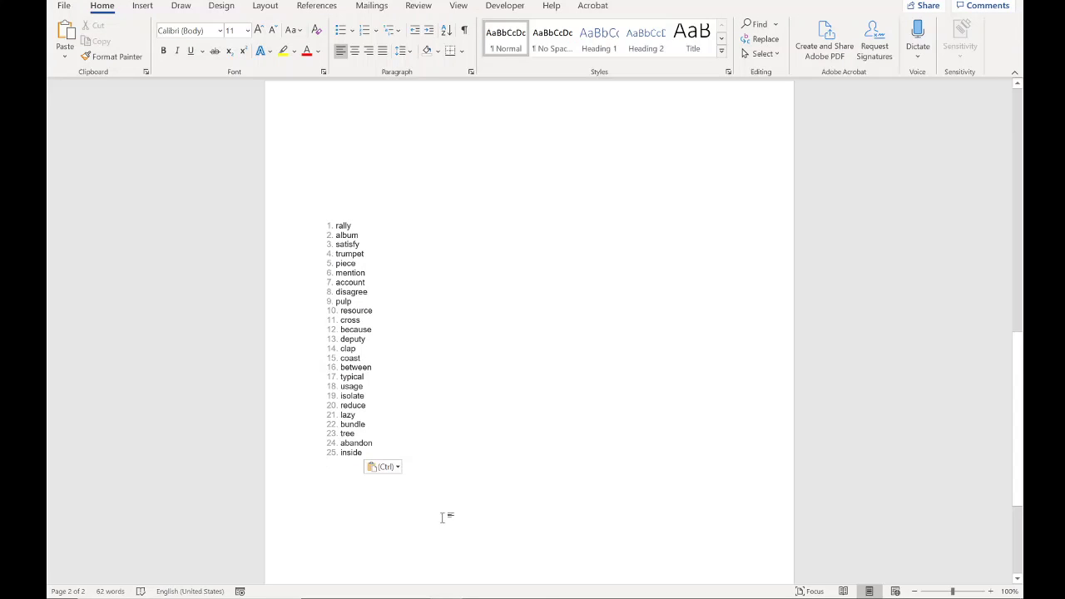
# Step: Enter trumpet, mention and resource in blanks 4, 6 and 10, reaching blank 16
pyautogui.hotkey('alt', 'Tab')
pyautogui.press('Tab')
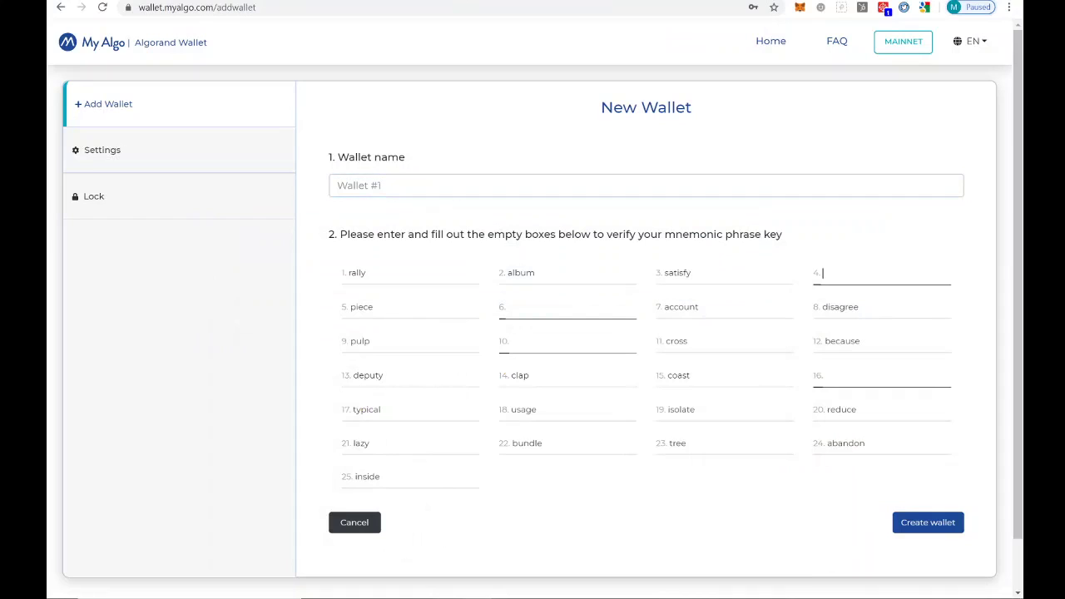
pyautogui.press('Tab')
pyautogui.press('Tab')
pyautogui.press('Tab')
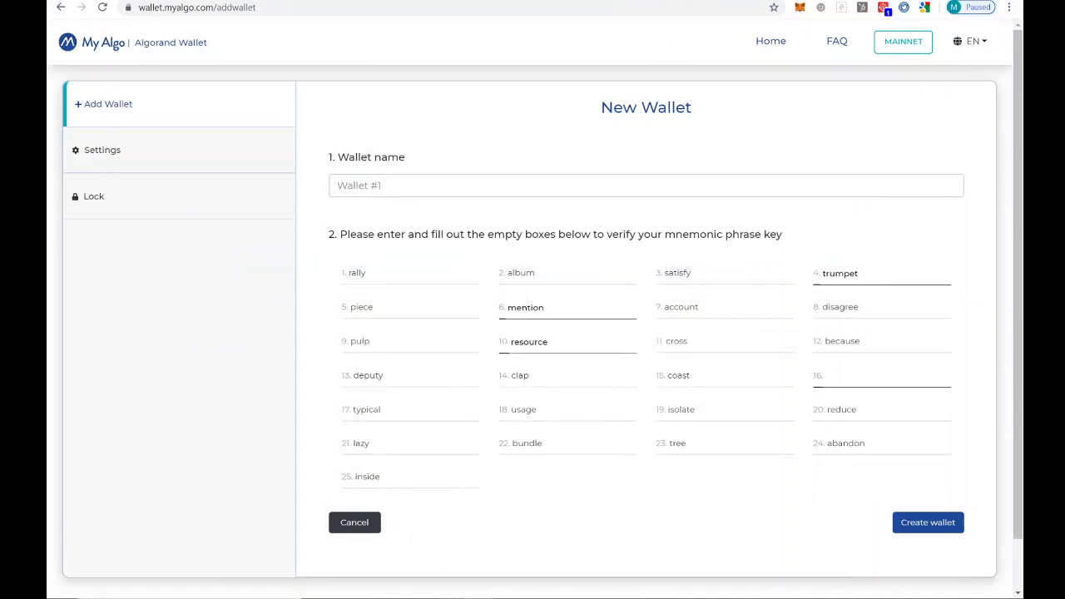
# Step: Enter 'between' in the last blank and name the wallet 'Algo Wallet Demo'
pyautogui.write('between')
pyautogui.click(382, 185)
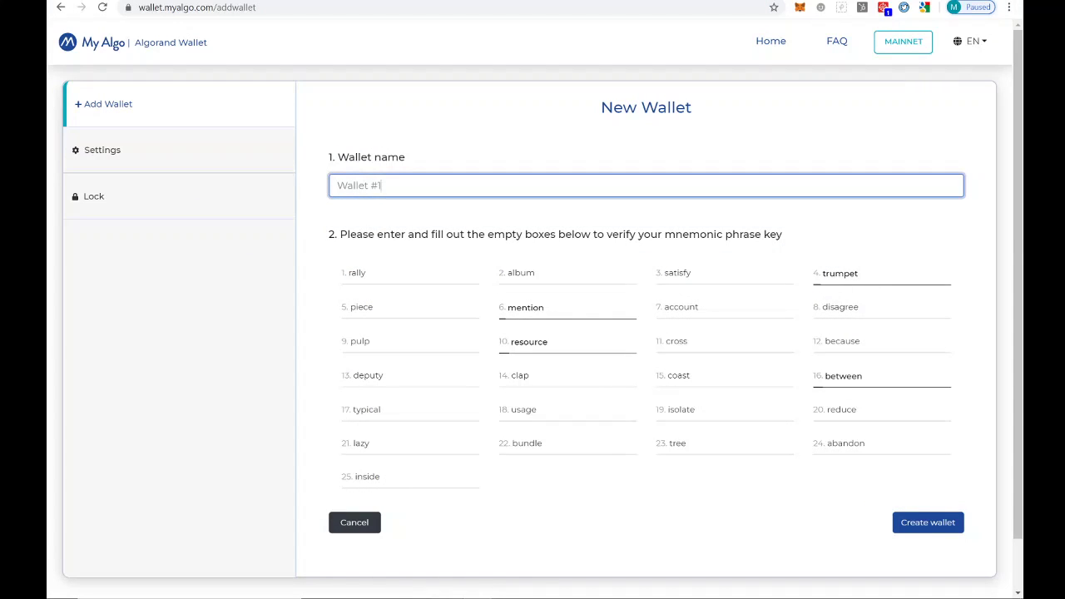
pyautogui.moveTo(382, 185); pyautogui.dragTo(301, 190)
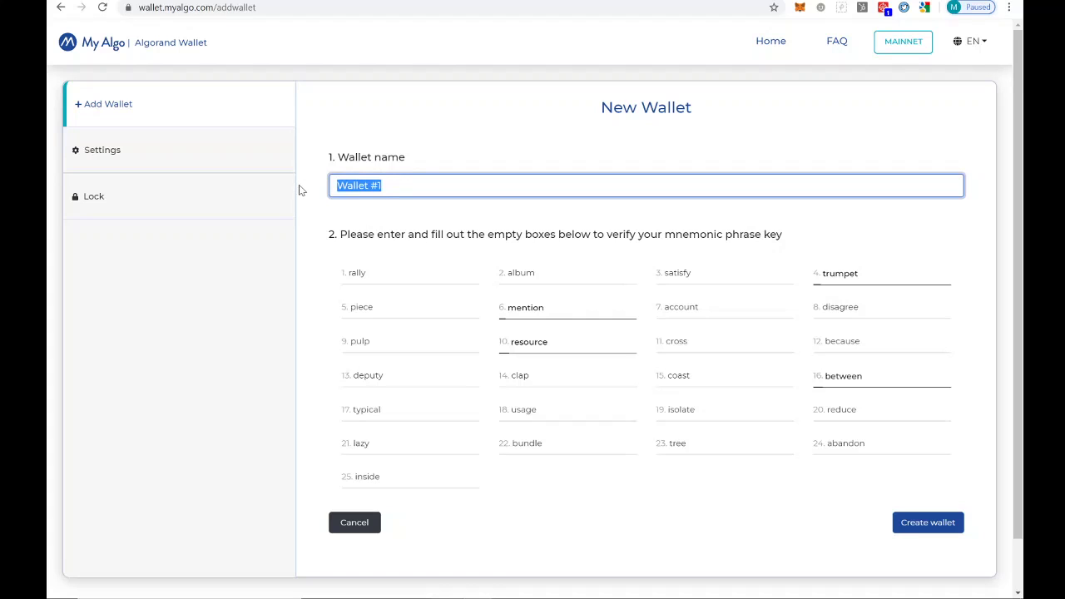
pyautogui.write('Algo Wallet De')
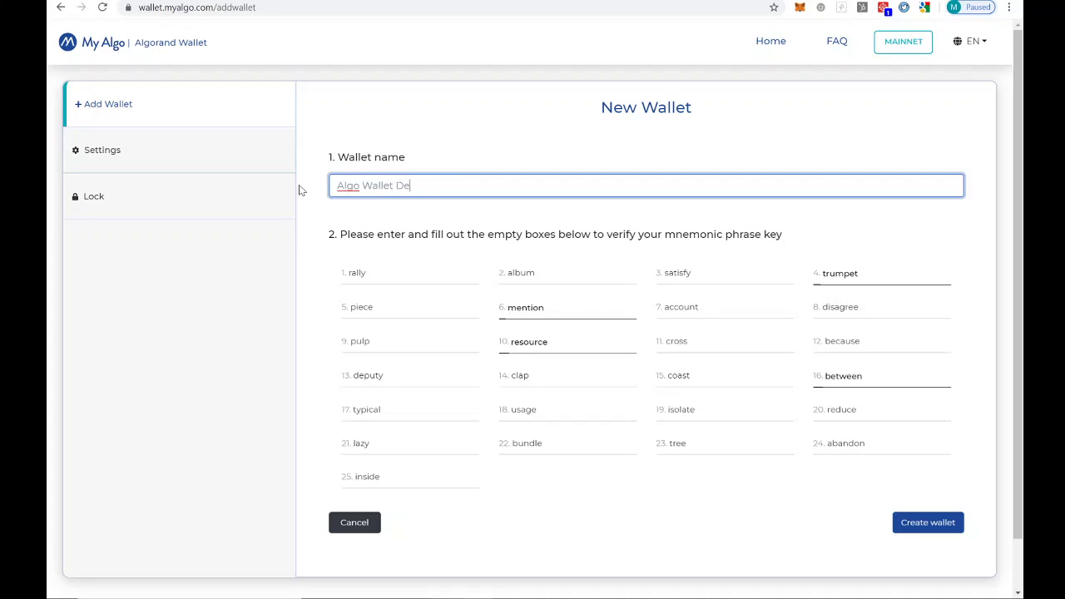
pyautogui.write('mo')
pyautogui.click(926, 531)
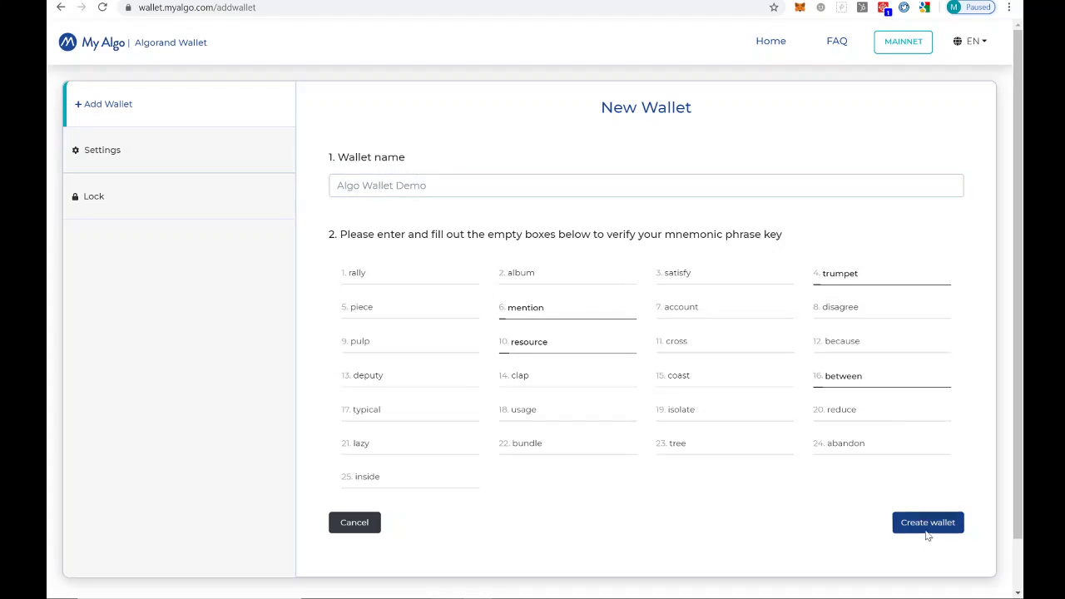
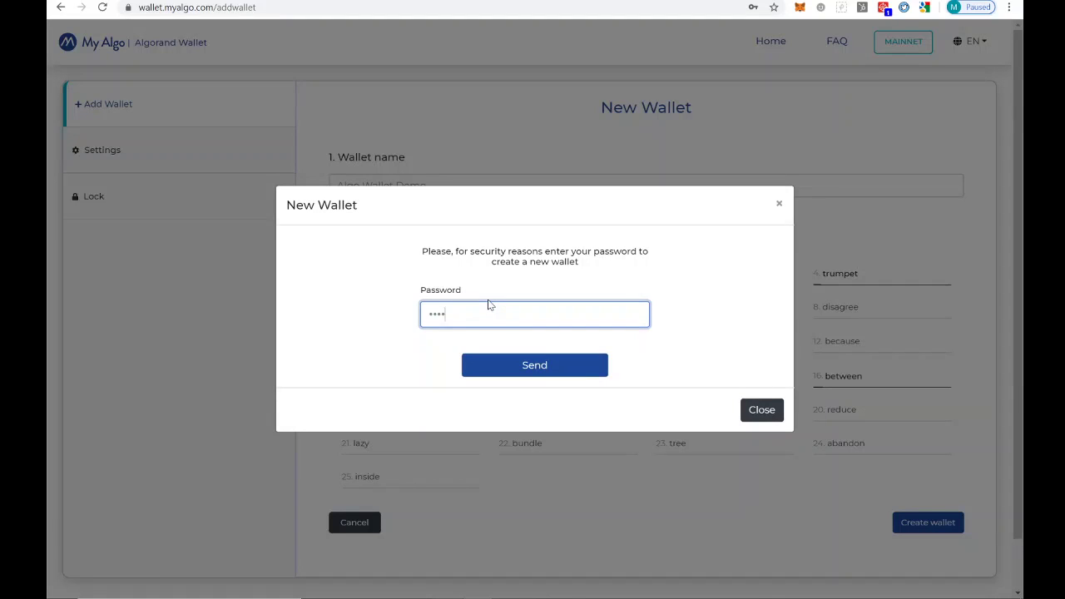
pyautogui.click(523, 371)
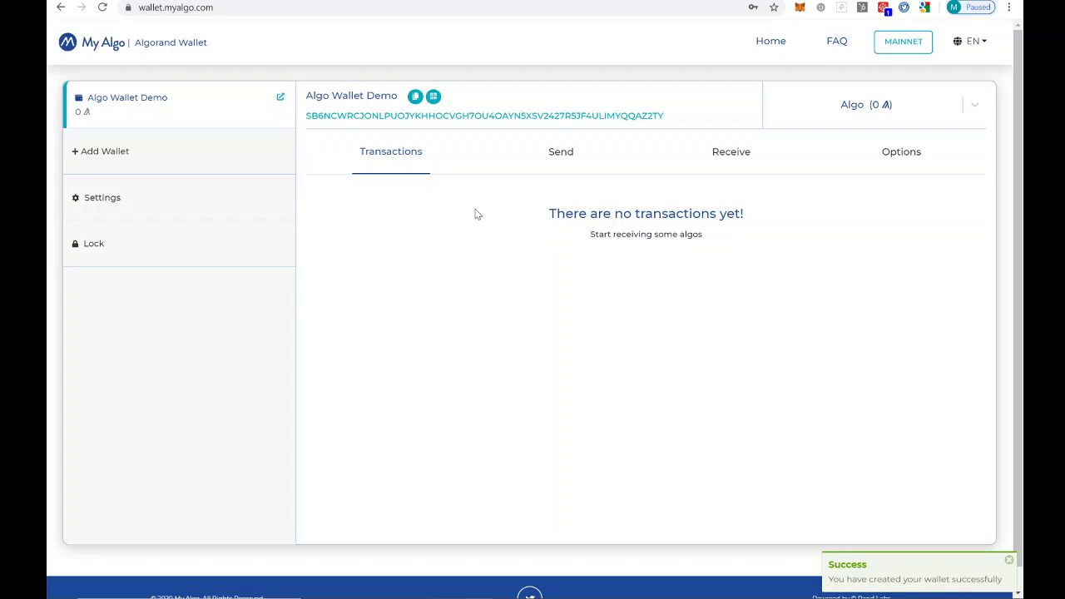
# Step: Recover Wallet #2 by pasting its saved mnemonic from the notes and confirming with the password
pyautogui.click(208, 149)
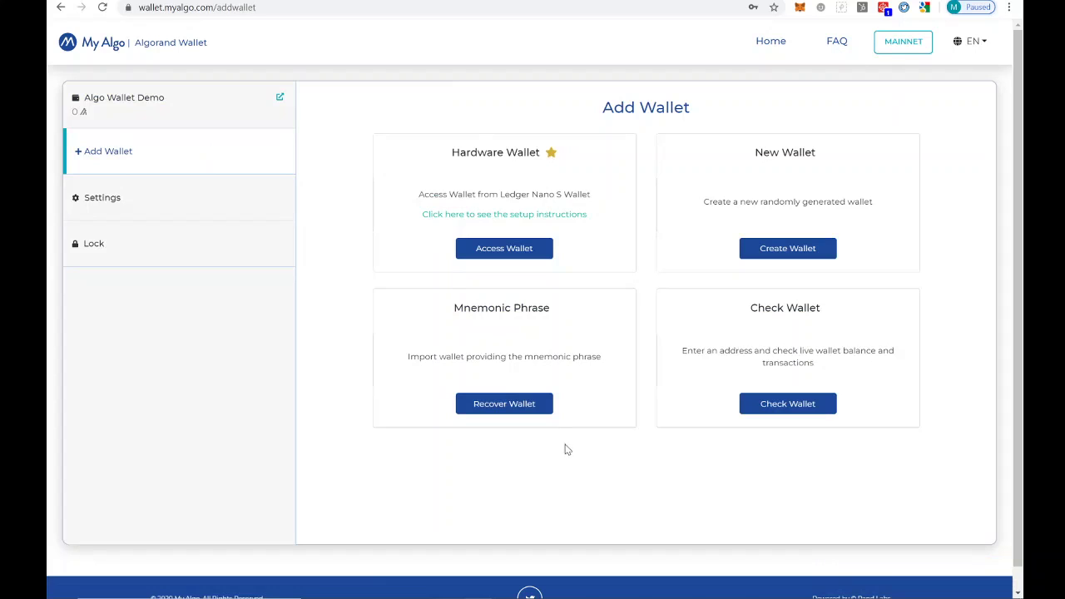
pyautogui.click(511, 407)
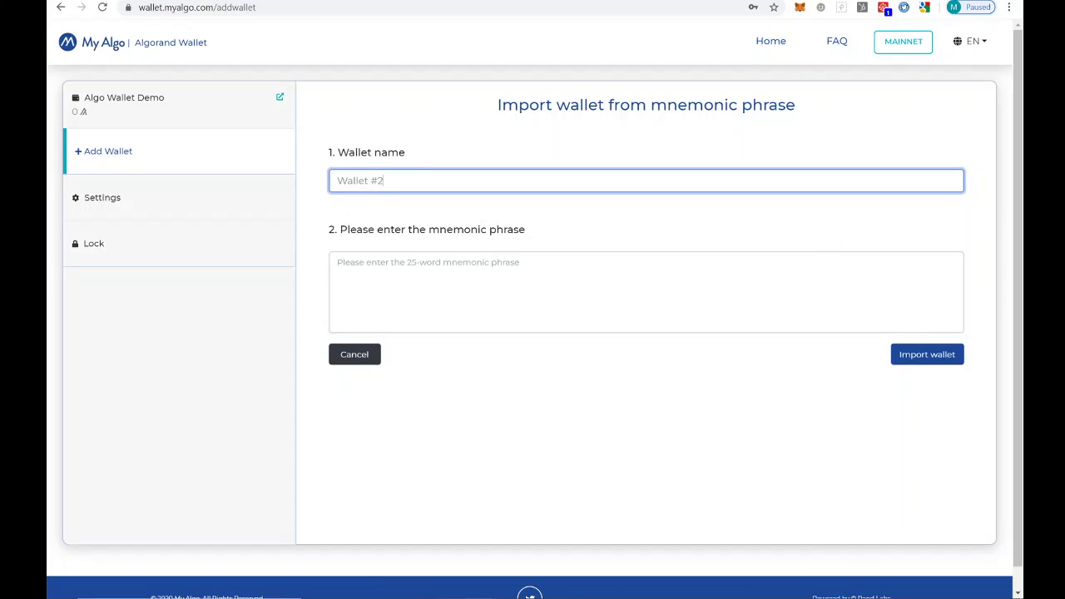
pyautogui.press('Tab')
pyautogui.hotkey('alt', 'Tab')
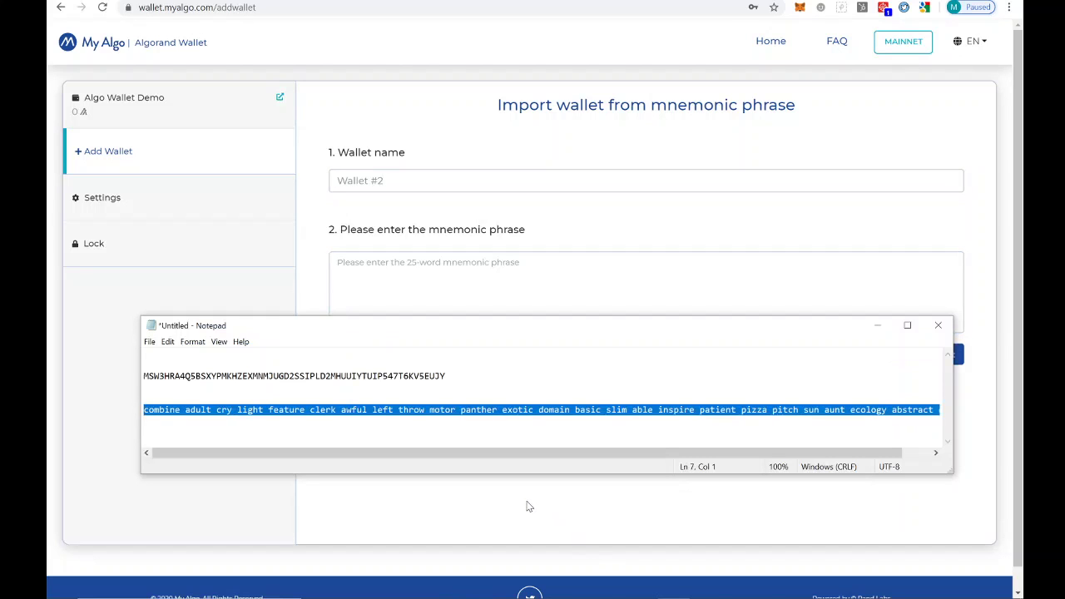
pyautogui.hotkey('alt', 'Tab')
pyautogui.hotkey('ctrl', 'v')
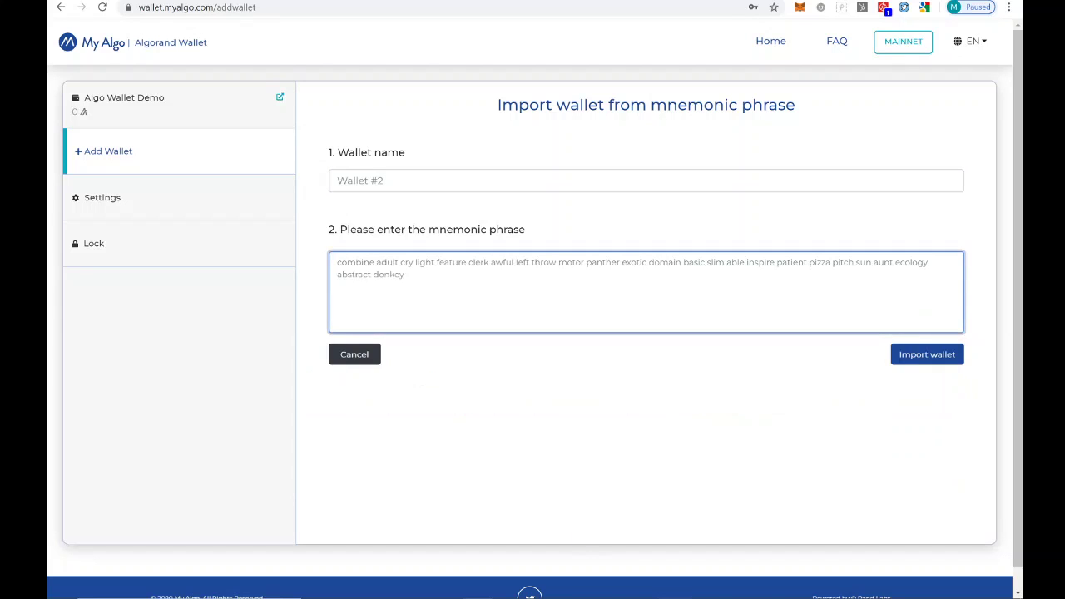
pyautogui.click(910, 354)
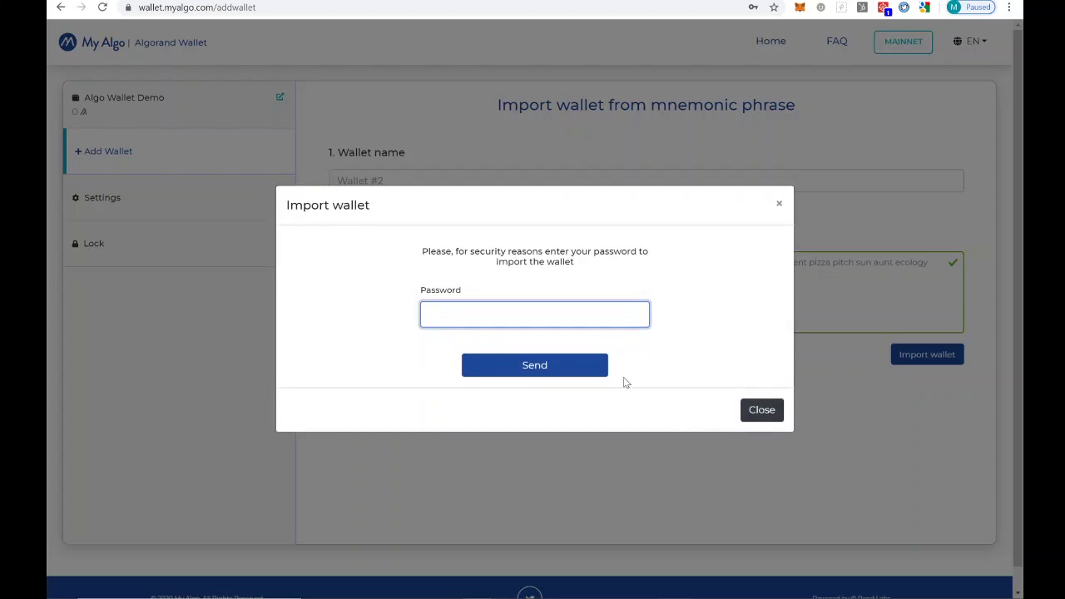
pyautogui.write('********')
pyautogui.click(573, 381)
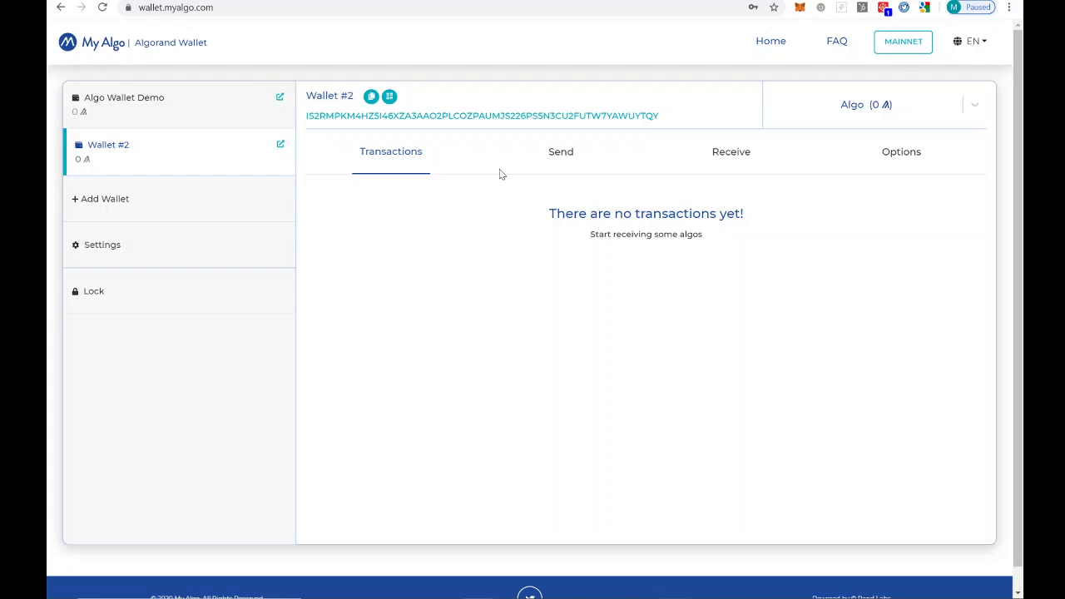
# Step: Start a Check Wallet watch-only entry from the Add Wallet options
pyautogui.click(206, 216)
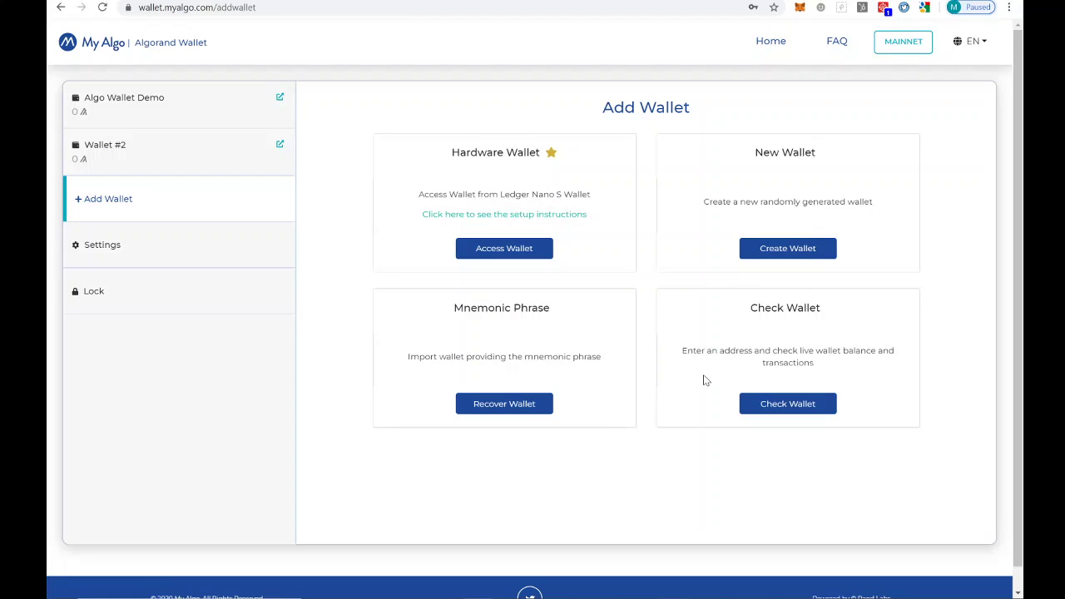
pyautogui.click(765, 405)
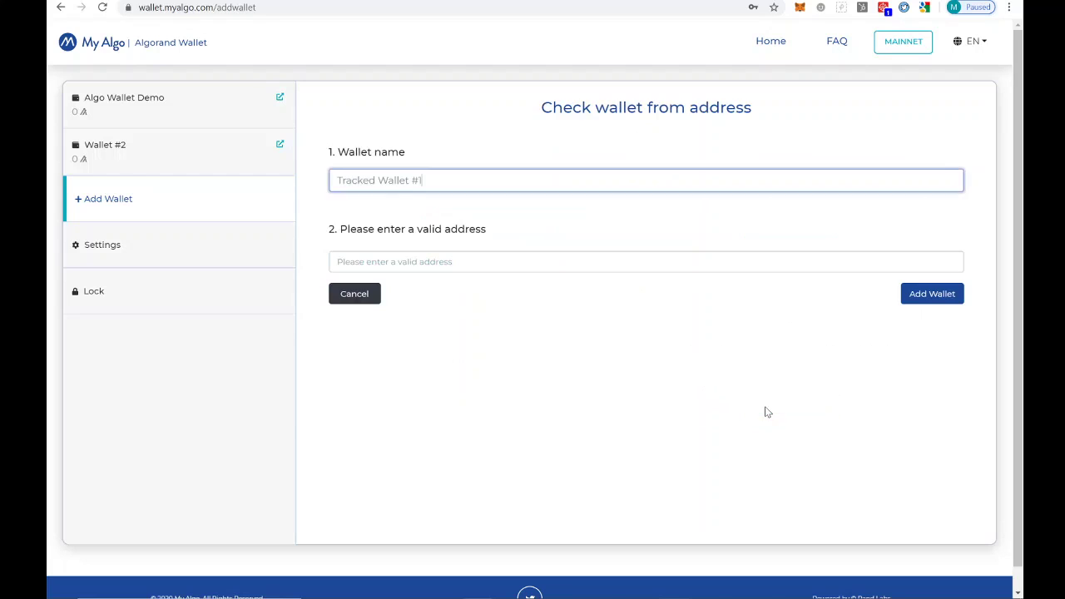
pyautogui.click(395, 261)
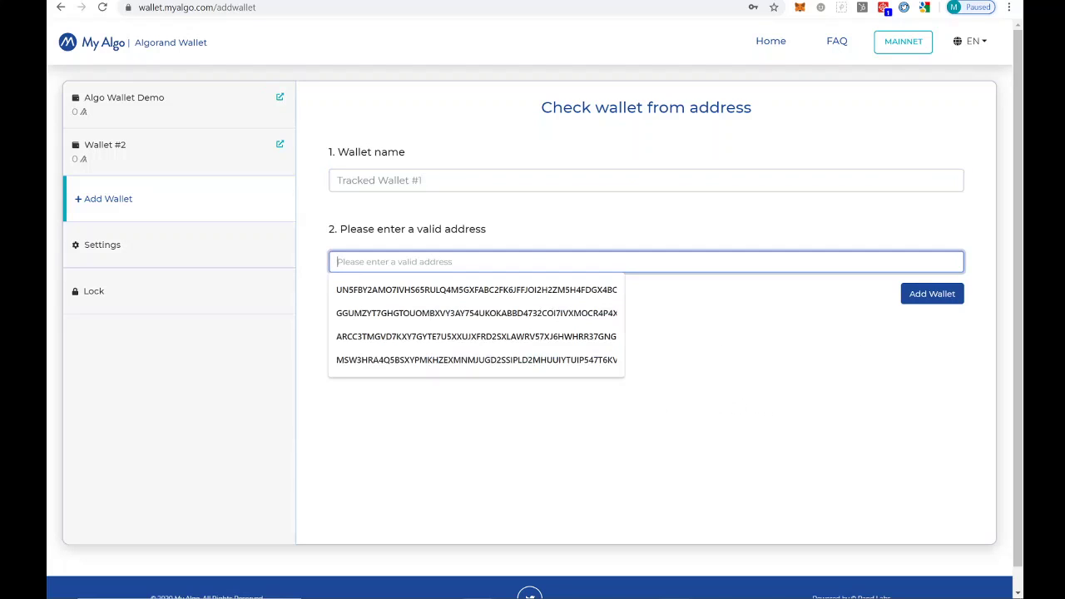
pyautogui.click(732, 317)
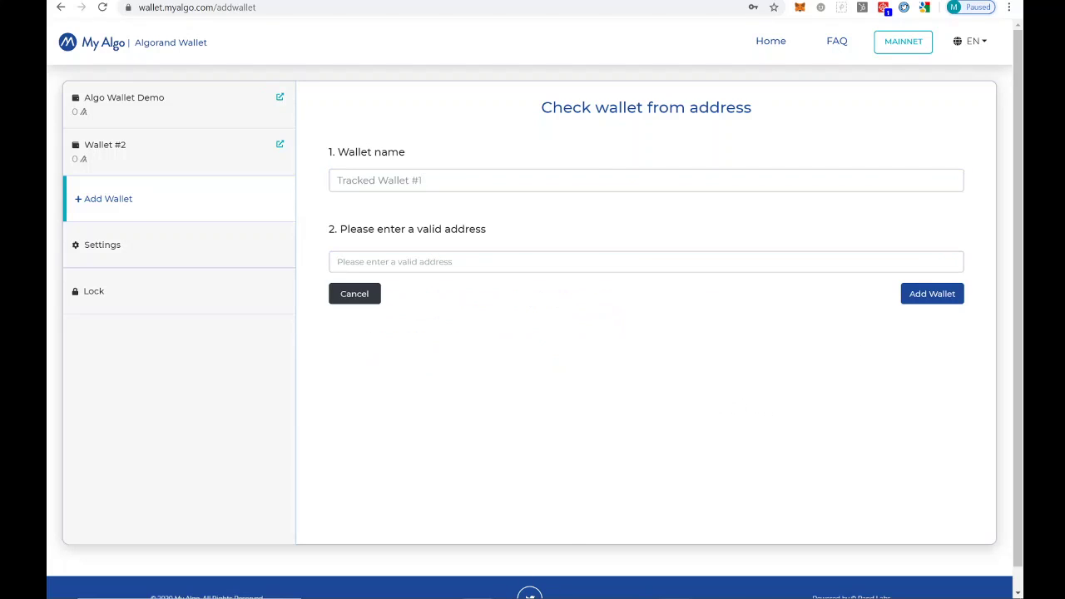
# Step: Copy the saved address from Notepad, paste it, and add Tracked Wallet #1
pyautogui.hotkey('alt', 'Tab')
pyautogui.press('Up')
pyautogui.press('Up')
pyautogui.press('Up')
pyautogui.hotkey('shift', 'End')
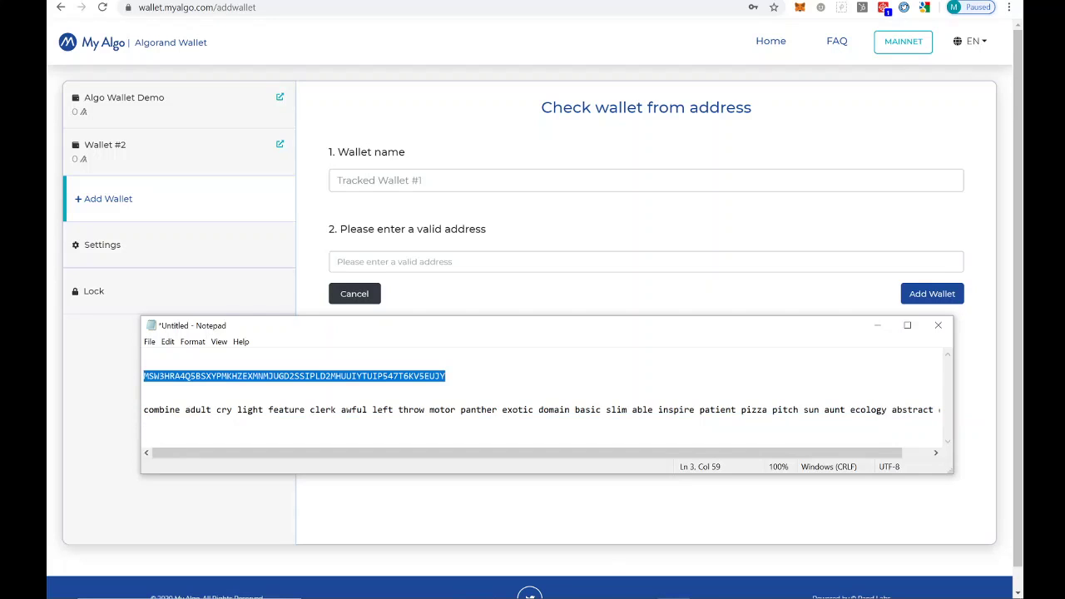
pyautogui.hotkey('ctrl', 'c')
pyautogui.hotkey('alt', 'Tab')
pyautogui.click(646, 262)
pyautogui.hotkey('ctrl', 'v')
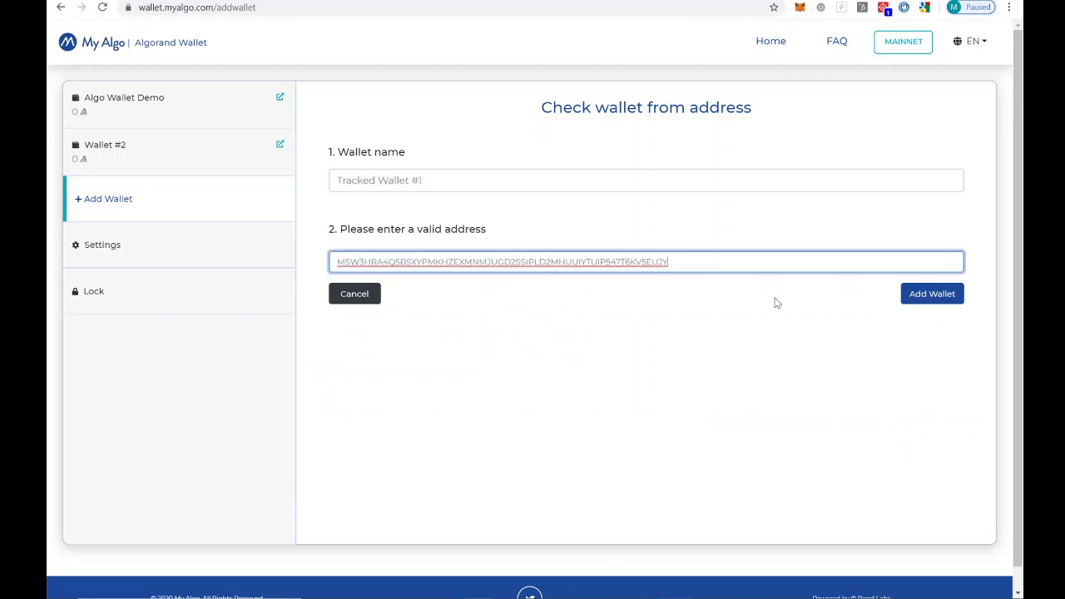
pyautogui.click(924, 293)
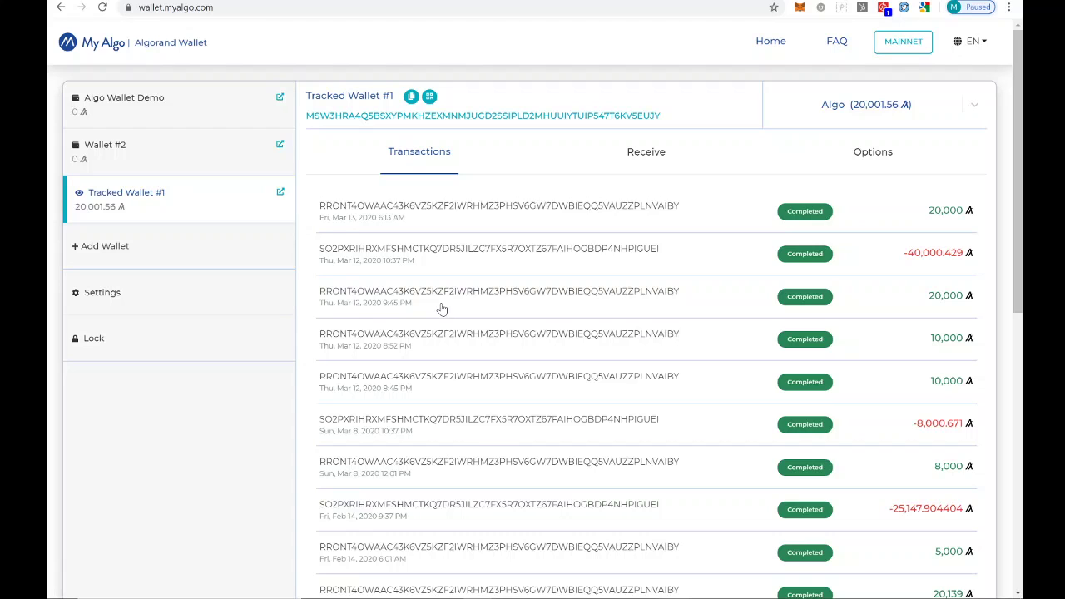
# Step: Scroll Tracked Wallet #1's transactions, then select Wallet #2 and show Mainnet network settings
pyautogui.scroll(-4, 699, 370)
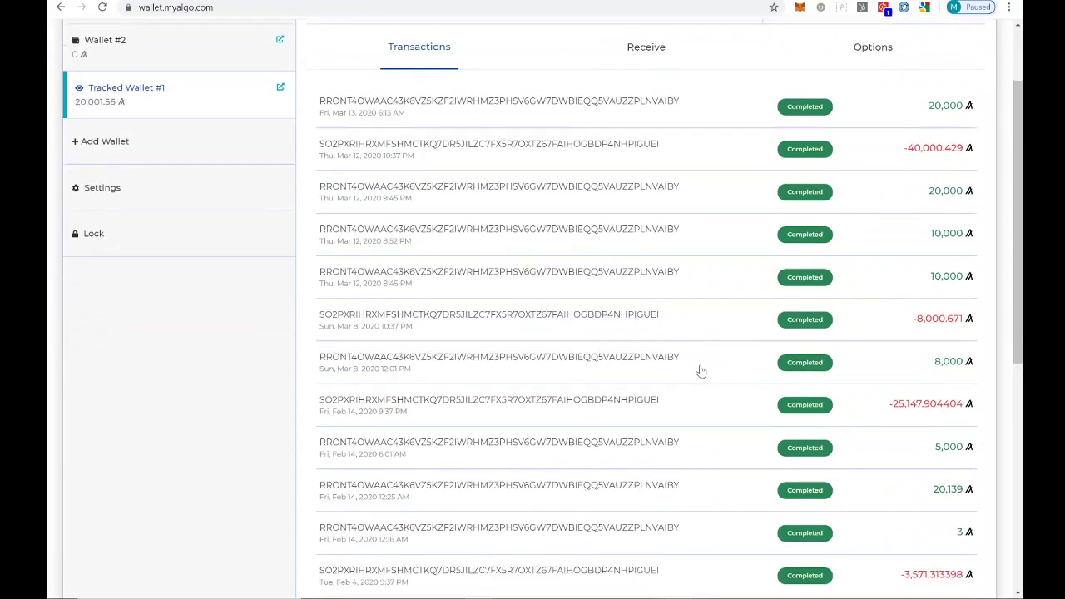
pyautogui.scroll(5, 701, 372)
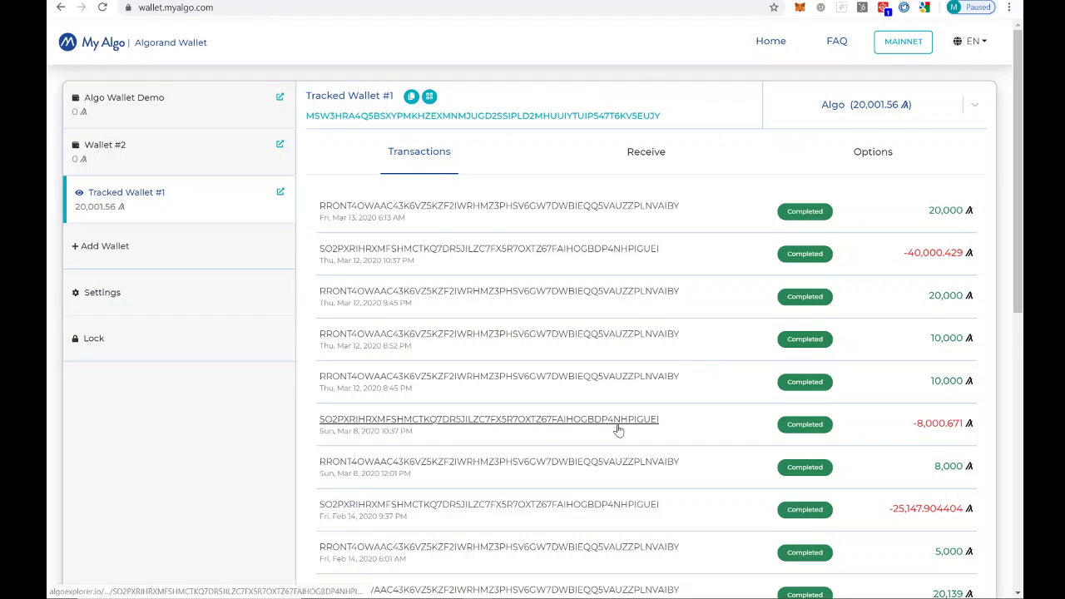
pyautogui.scroll(-2, 618, 430)
pyautogui.scroll(2, 619, 430)
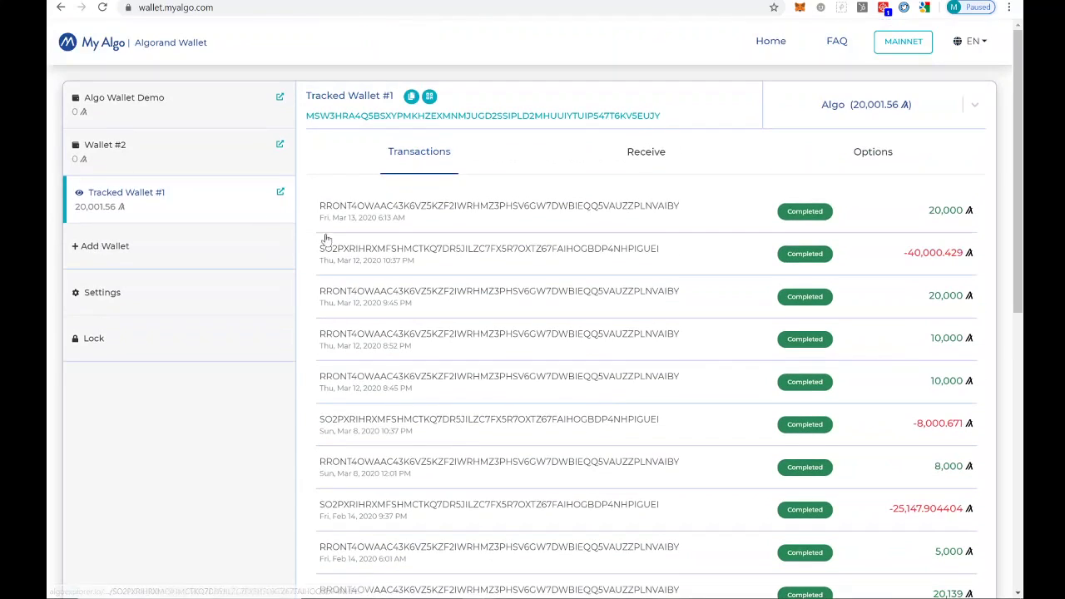
pyautogui.click(190, 146)
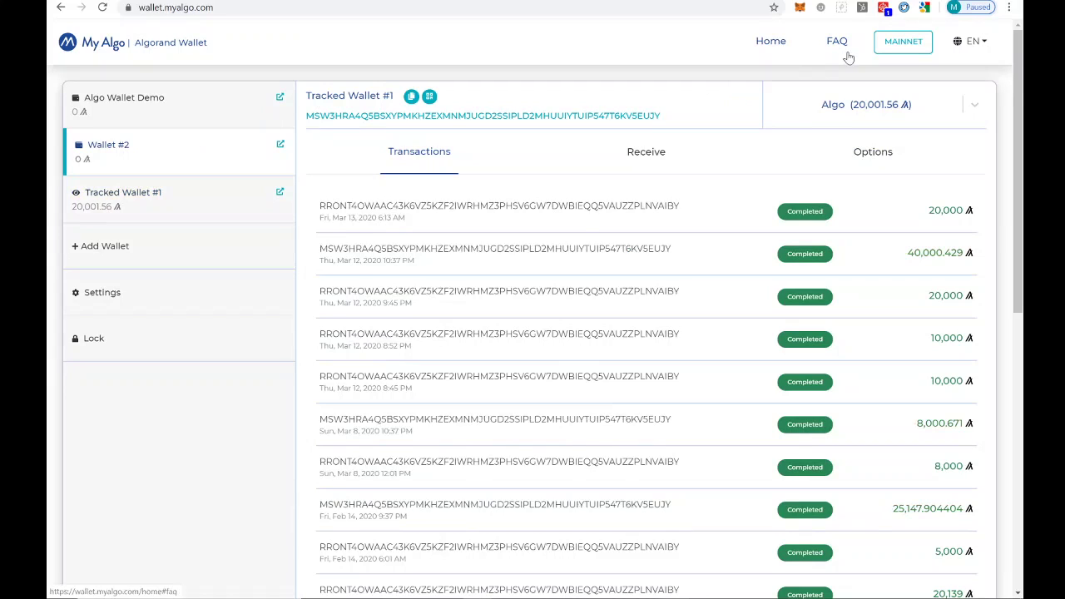
pyautogui.click(890, 43)
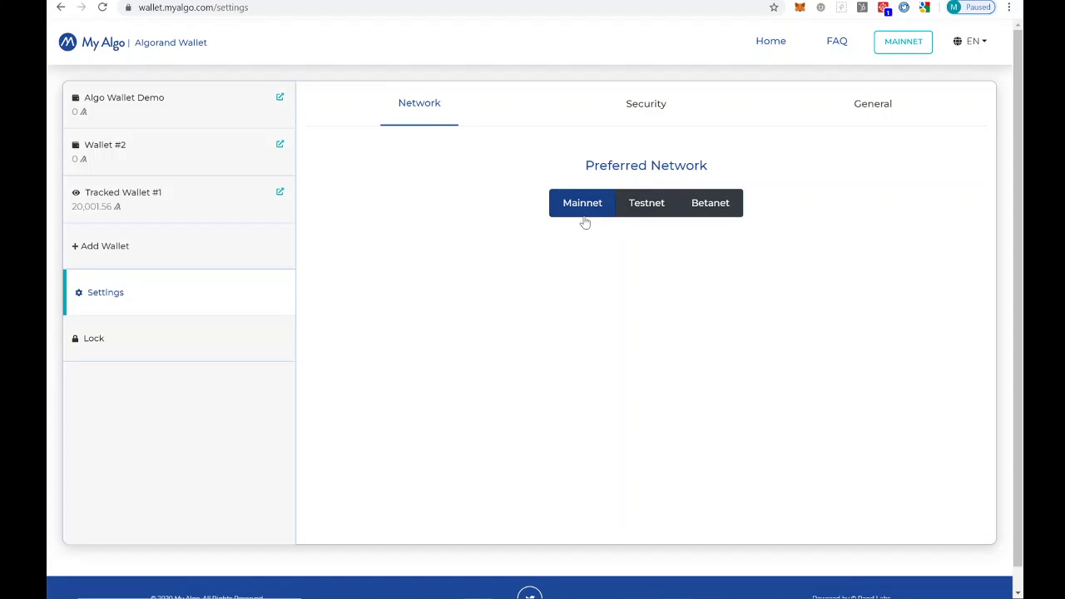
# Step: Switch the preferred network to Testnet, passing briefly through Betanet
pyautogui.click(646, 205)
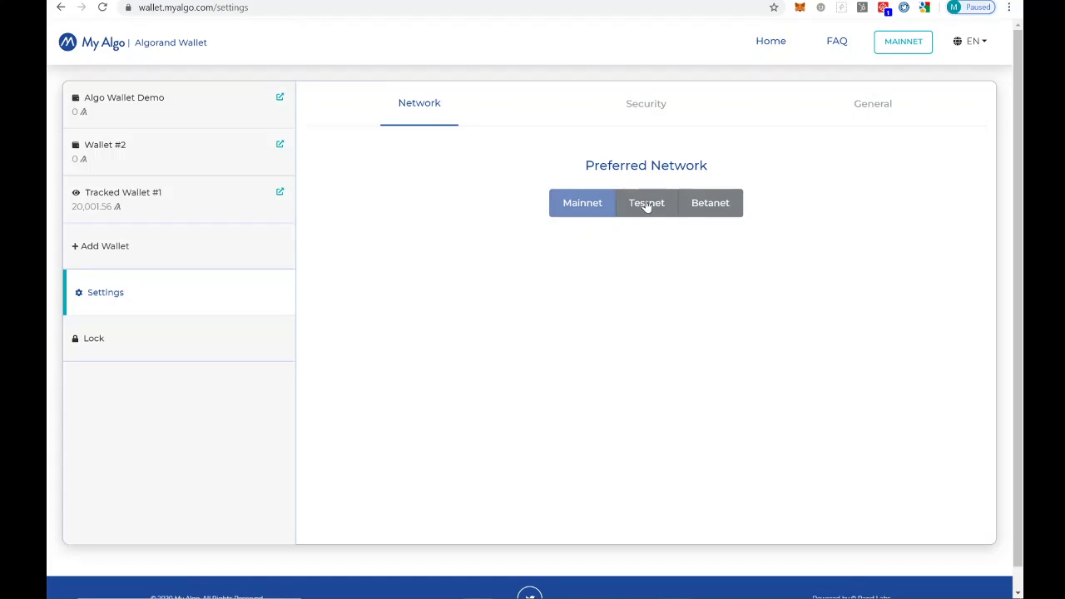
pyautogui.click(719, 212)
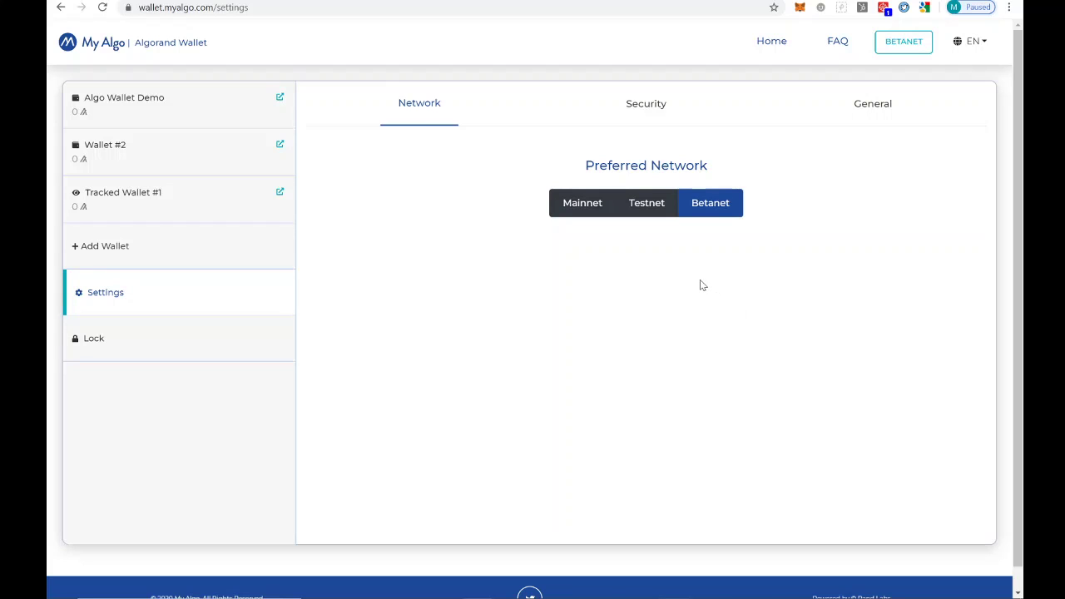
pyautogui.click(647, 208)
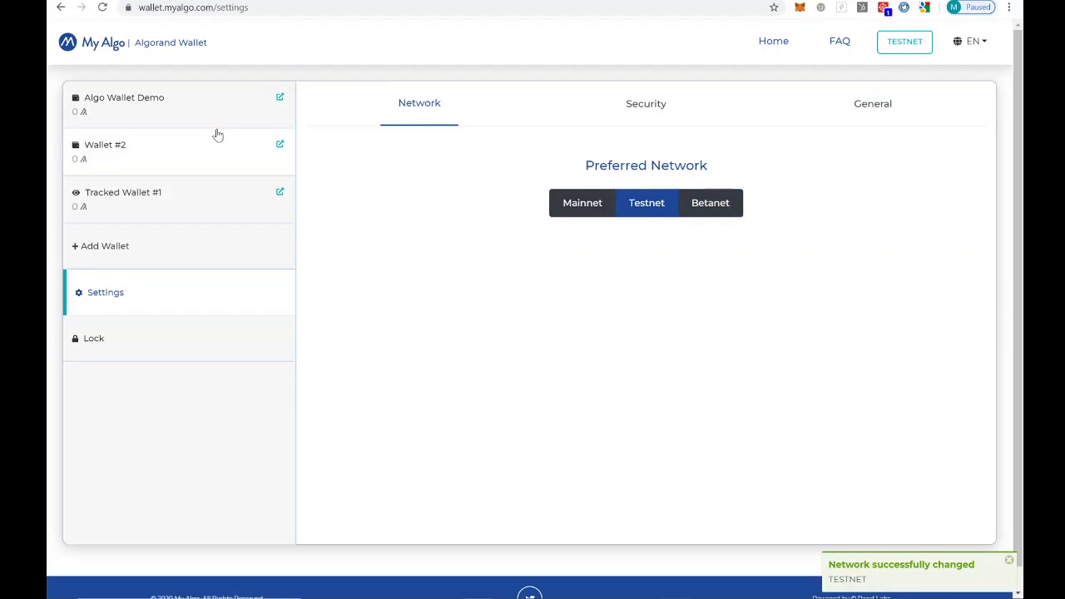
# Step: Copy Algo Wallet Demo's address from its wallet page
pyautogui.click(156, 141)
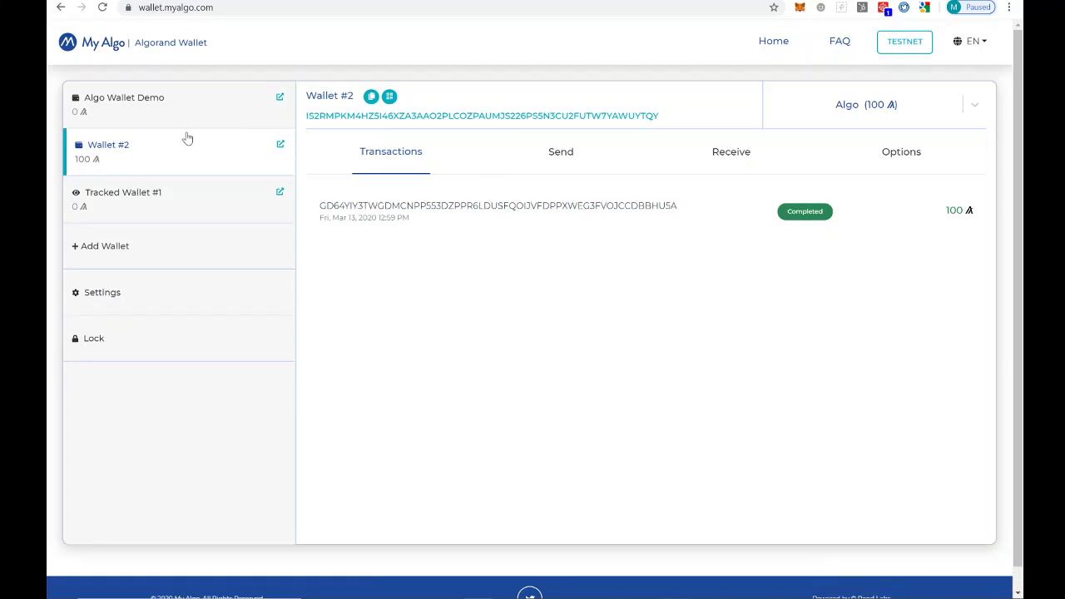
pyautogui.click(137, 98)
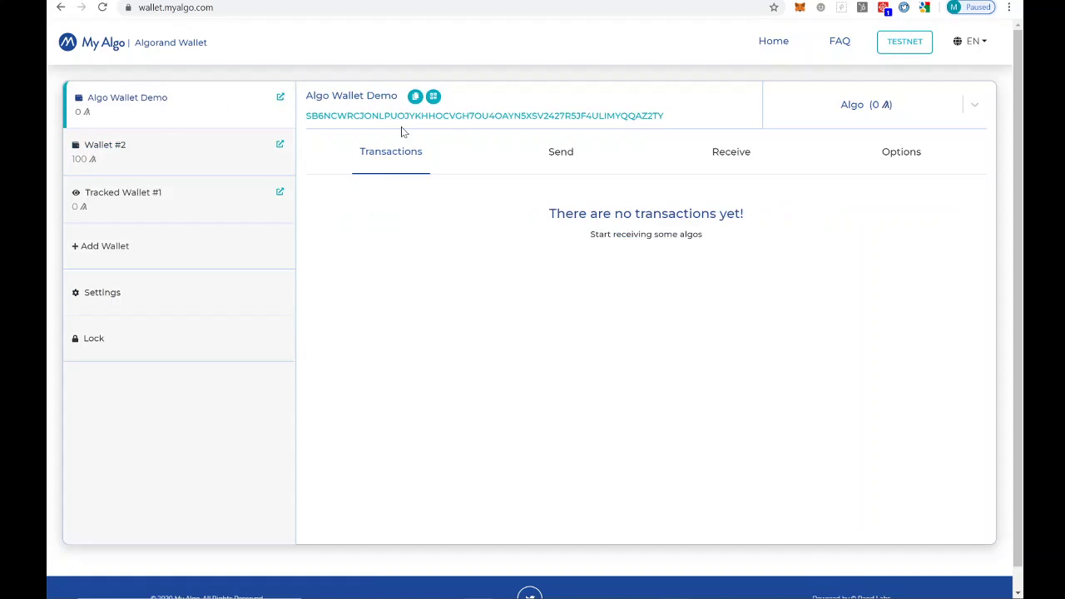
pyautogui.click(416, 95)
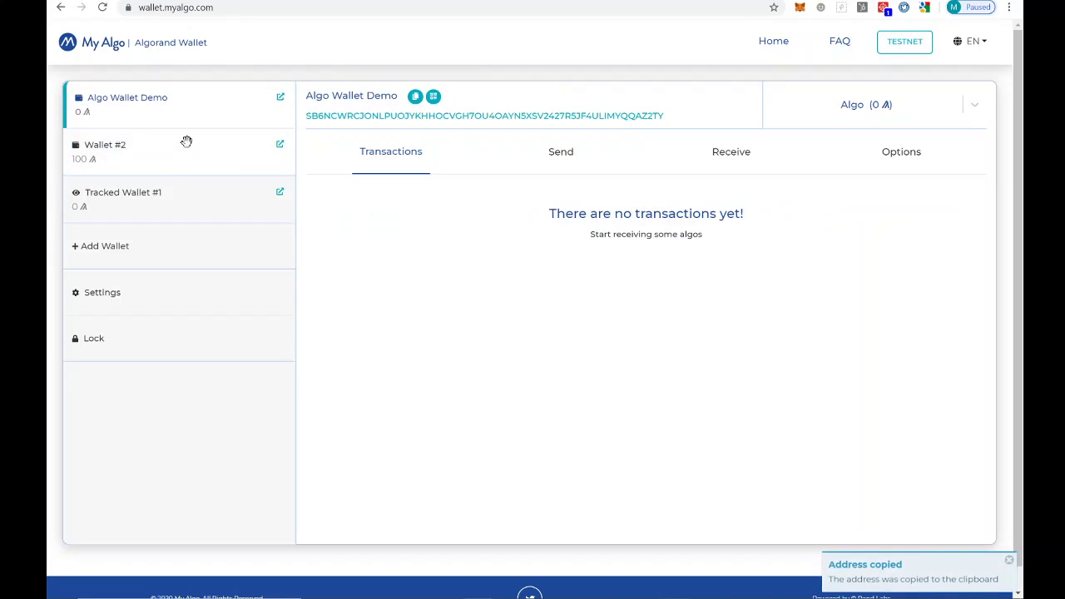
# Step: Start a 40 Algo payment from Wallet #2 to Algo Wallet Demo's pasted address
pyautogui.click(188, 144)
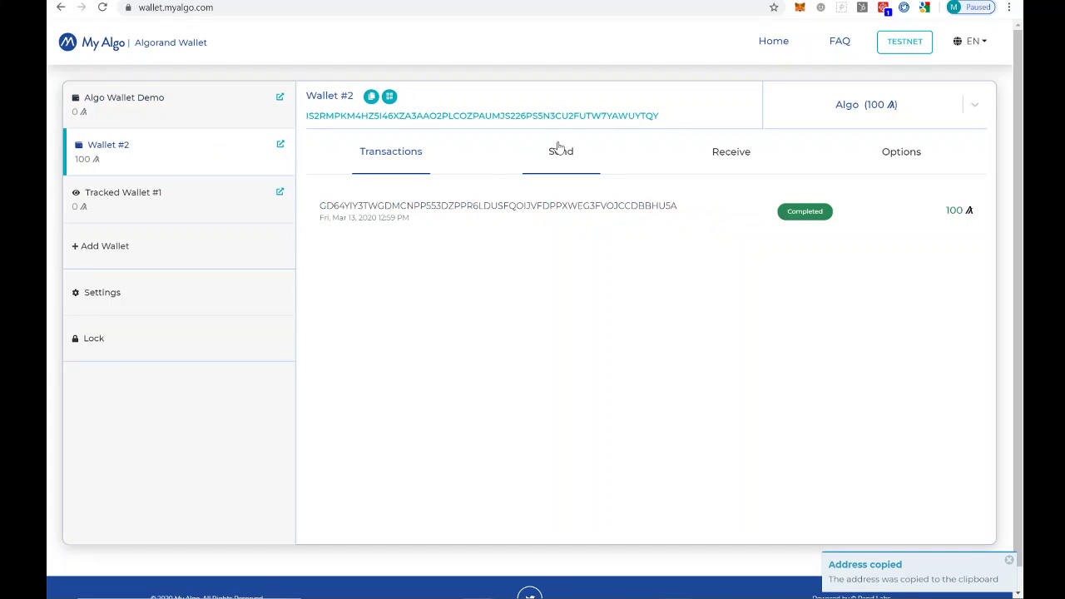
pyautogui.click(681, 212)
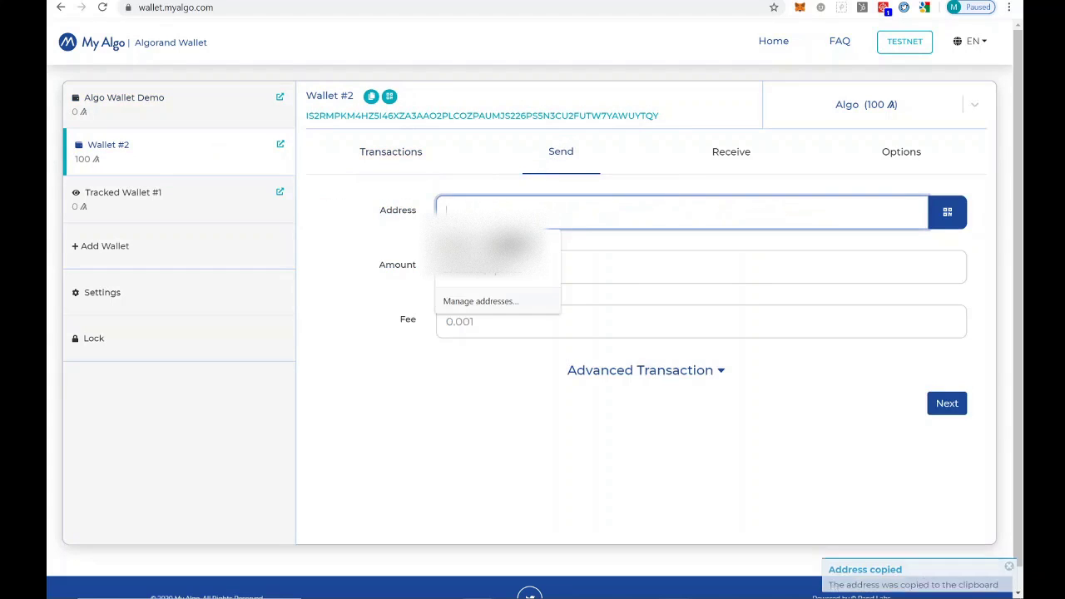
pyautogui.hotkey('ctrl', 'v')
pyautogui.press('Tab')
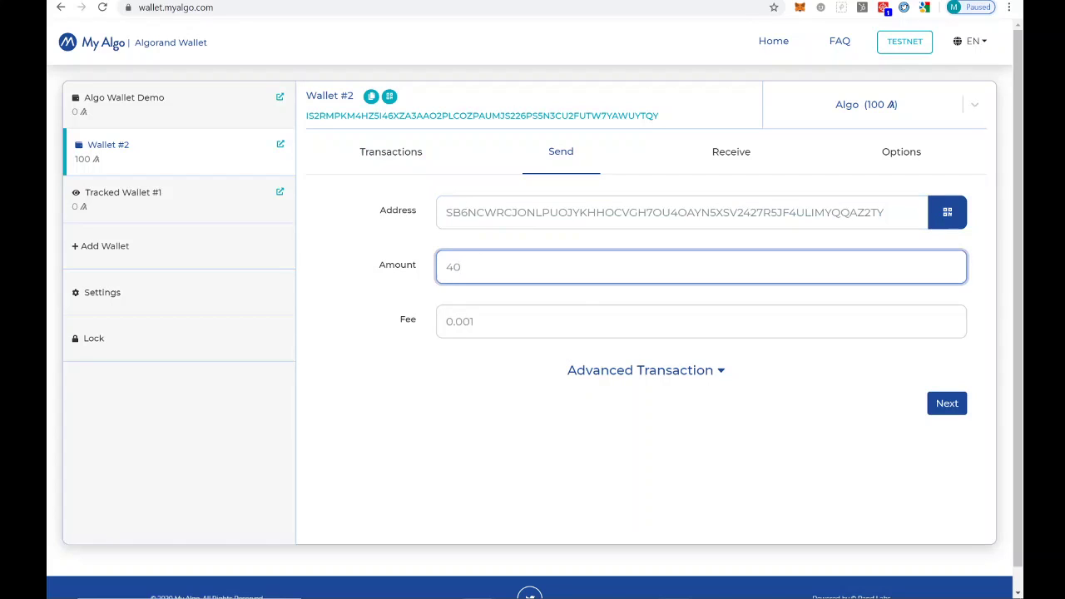
pyautogui.press('Tab')
# Step: Expand the advanced transaction options and set the note format to Base64
pyautogui.click(654, 371)
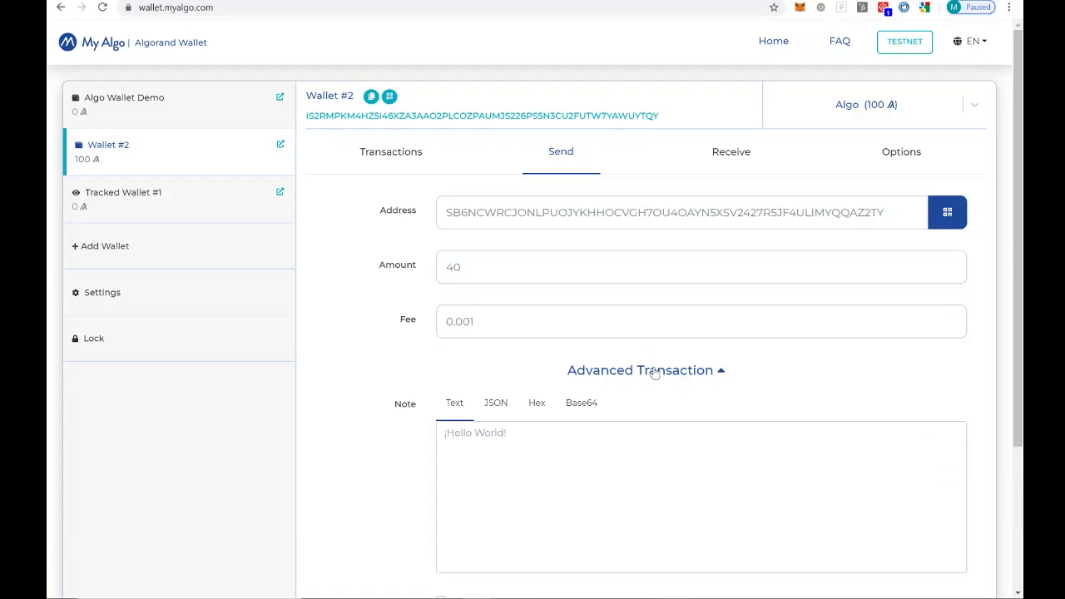
pyautogui.scroll(-1, 618, 420)
pyautogui.scroll(-1, 617, 421)
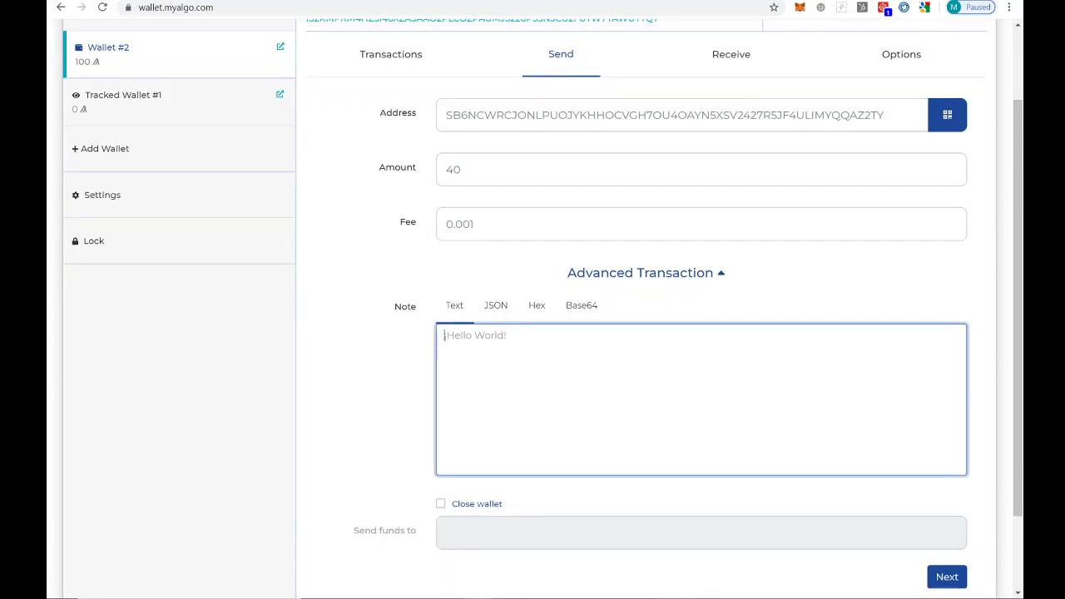
pyautogui.click(494, 308)
pyautogui.click(537, 308)
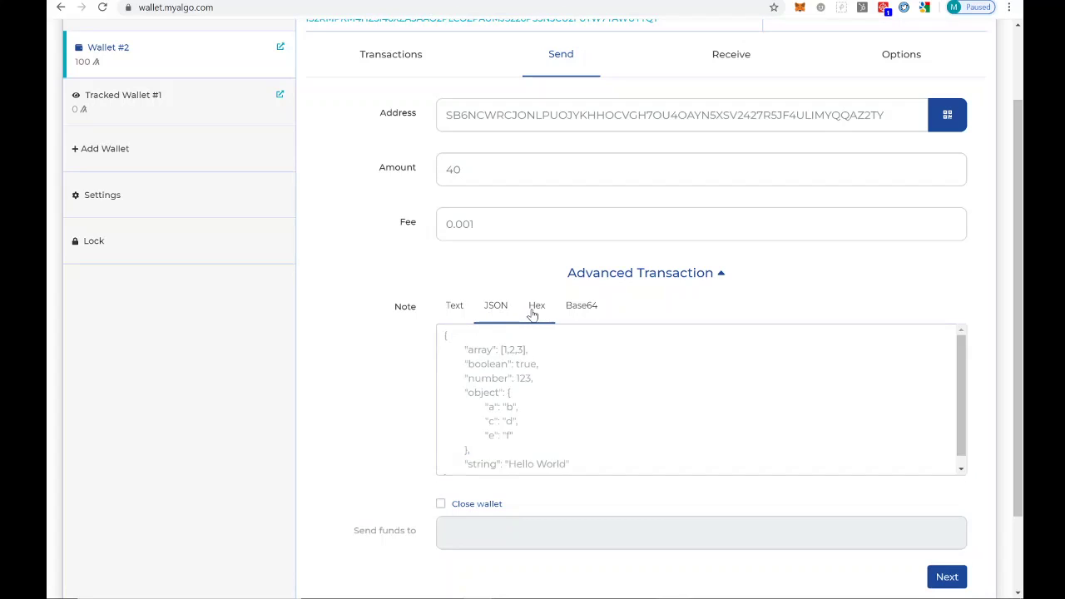
pyautogui.click(580, 310)
# Step: Leave Close wallet unticked with the remainder address cleared
pyautogui.scroll(-1, 549, 350)
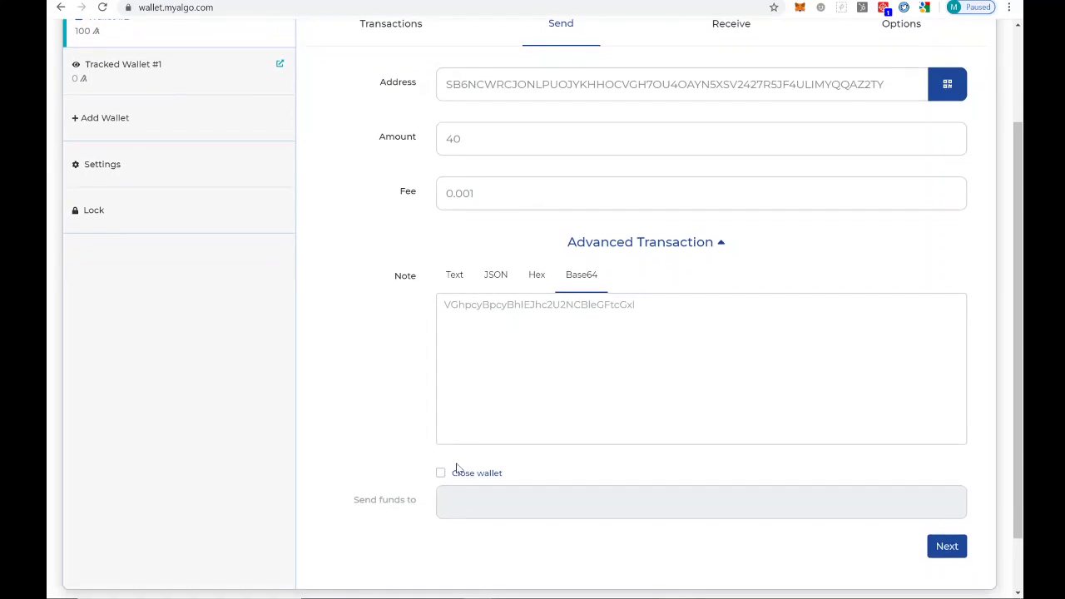
pyautogui.click(441, 474)
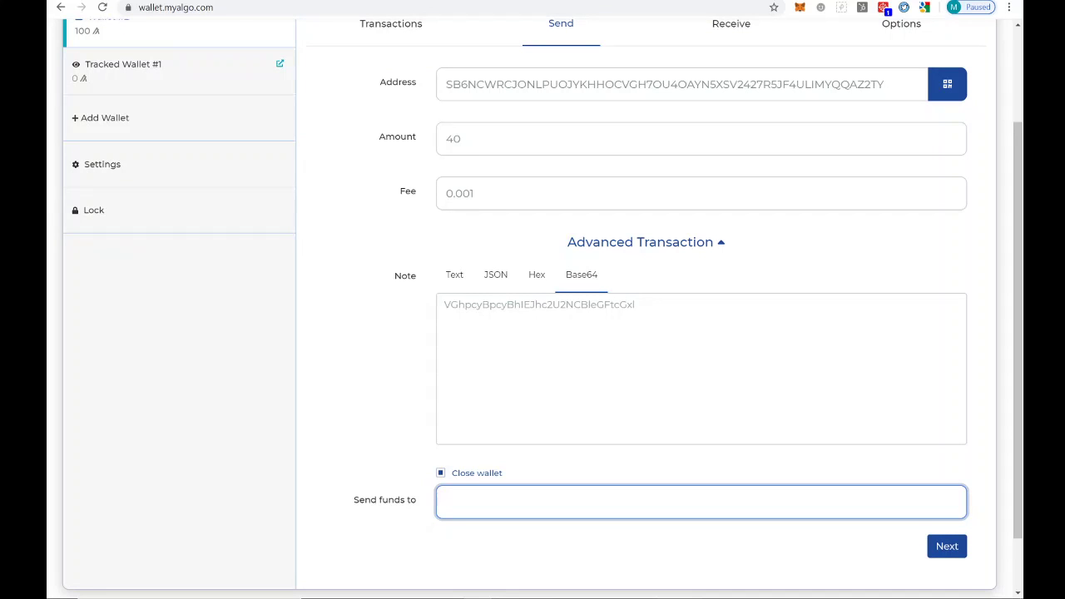
pyautogui.hotkey('ctrl', 'v')
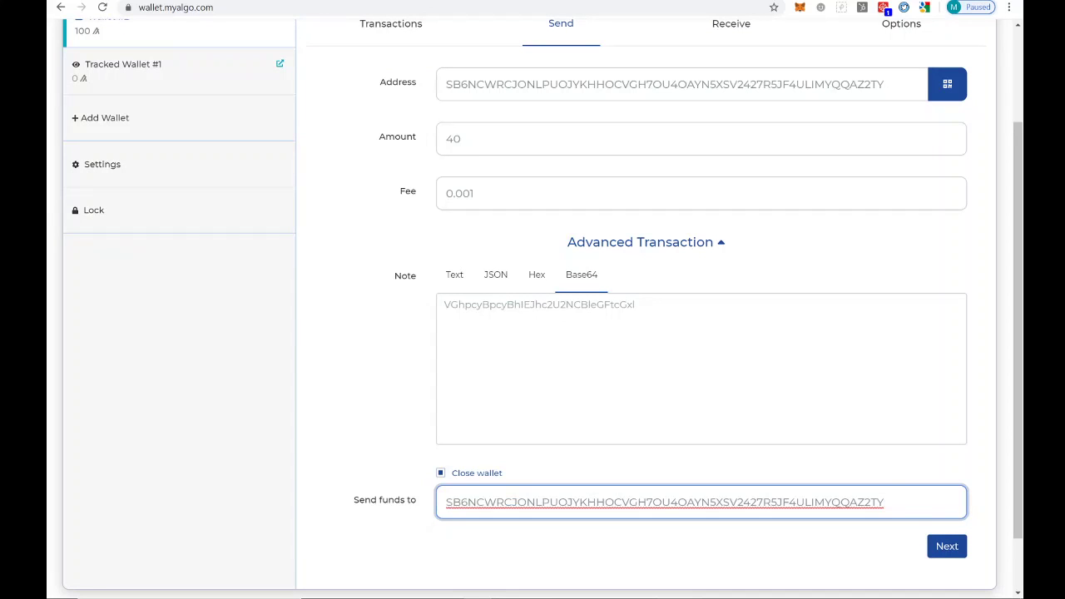
pyautogui.hotkey('ctrl', 'a')
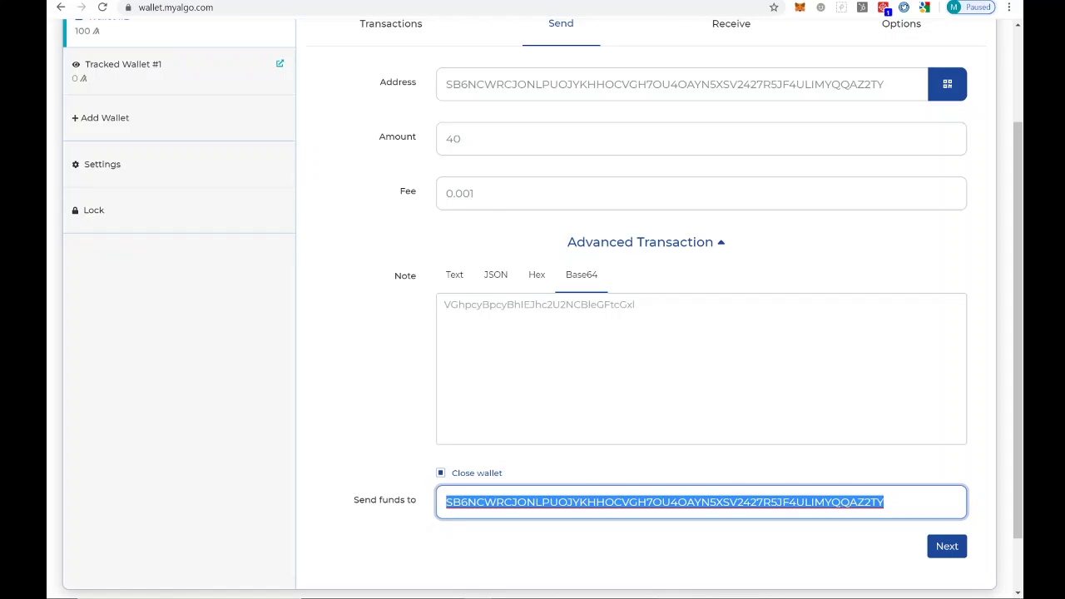
pyautogui.press('BackSpace')
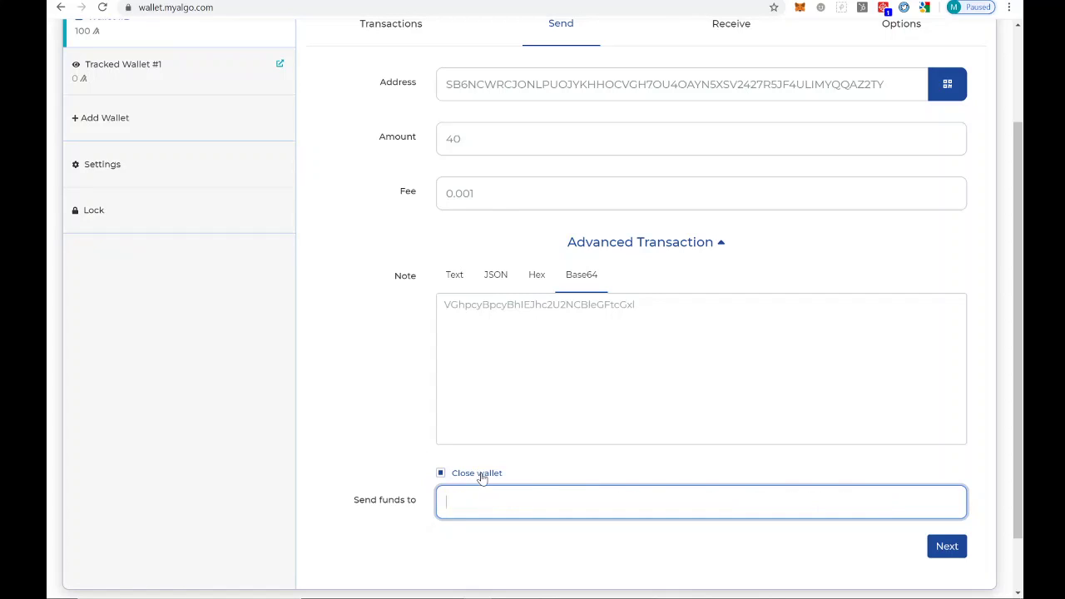
pyautogui.click(441, 473)
pyautogui.click(947, 546)
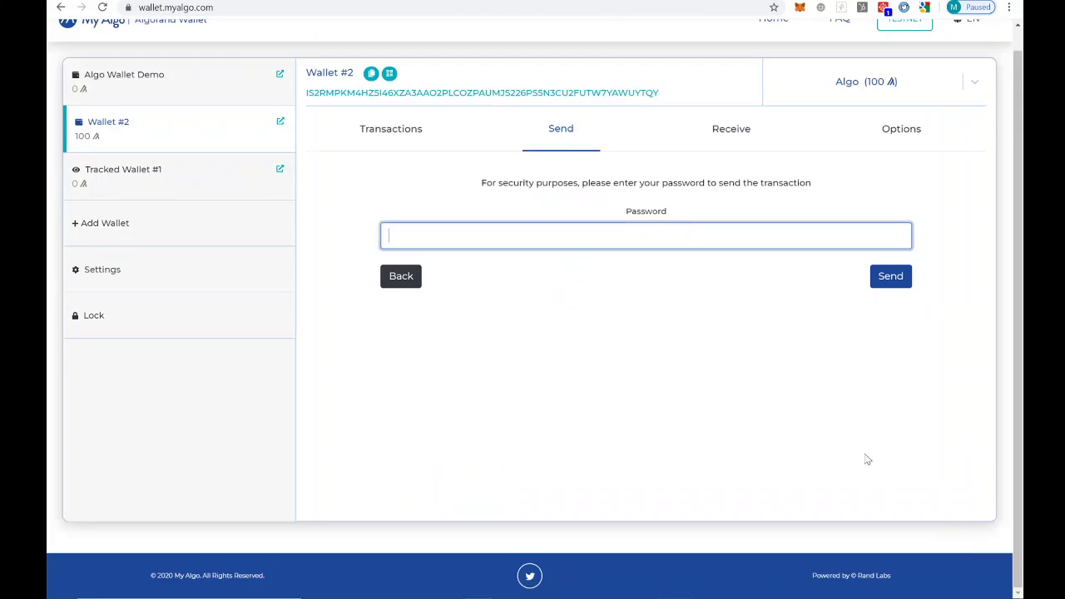
pyautogui.click(907, 288)
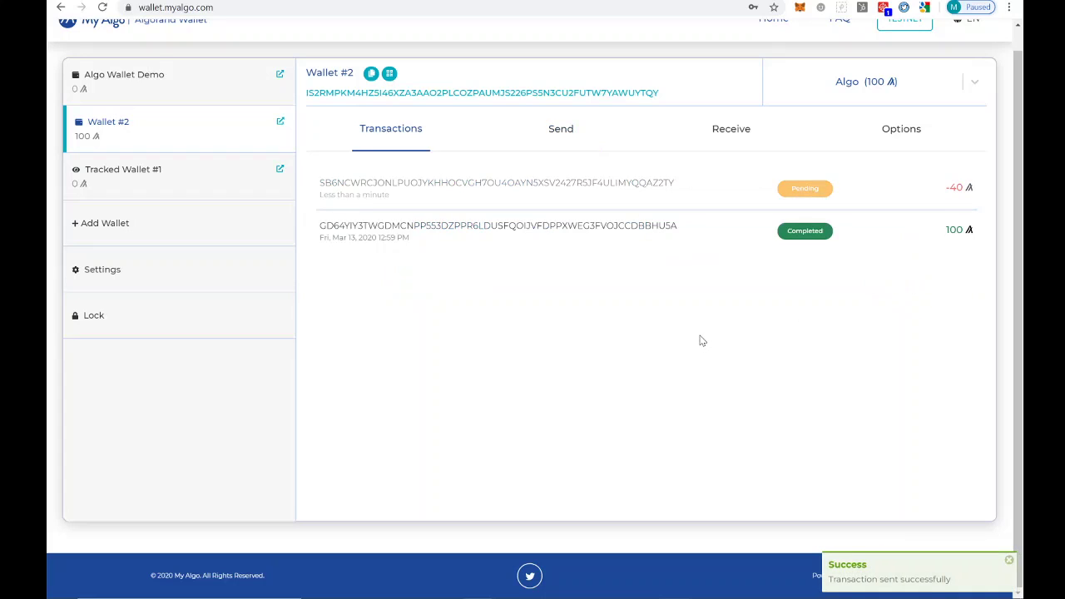
pyautogui.click(191, 79)
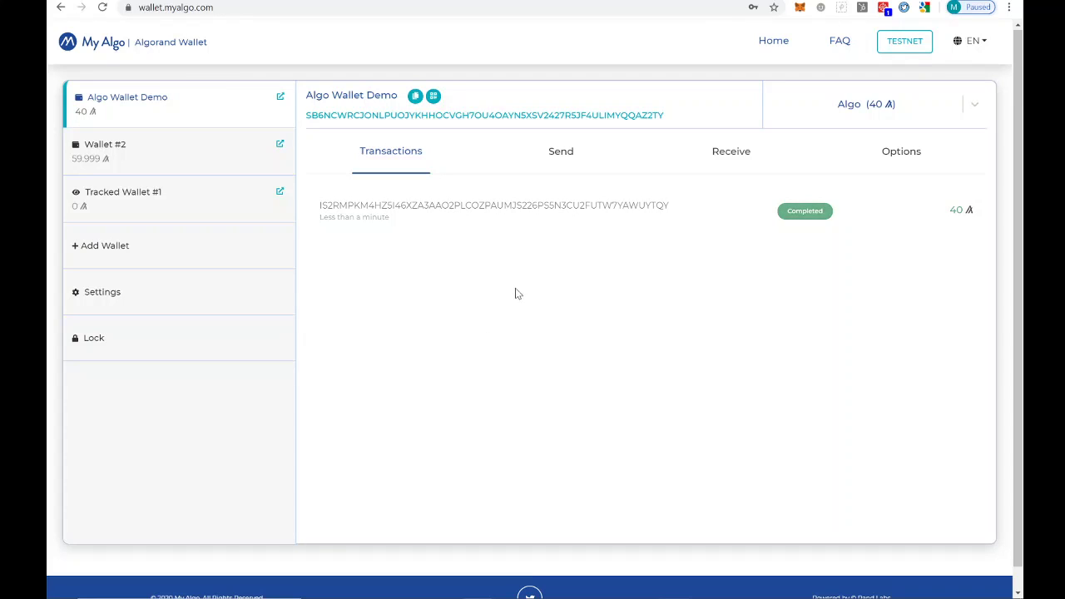
# Step: Generate a 5000 Algo payment request for Algo Wallet Demo, then show its wallet Options
pyautogui.click(720, 154)
pyautogui.click(654, 237)
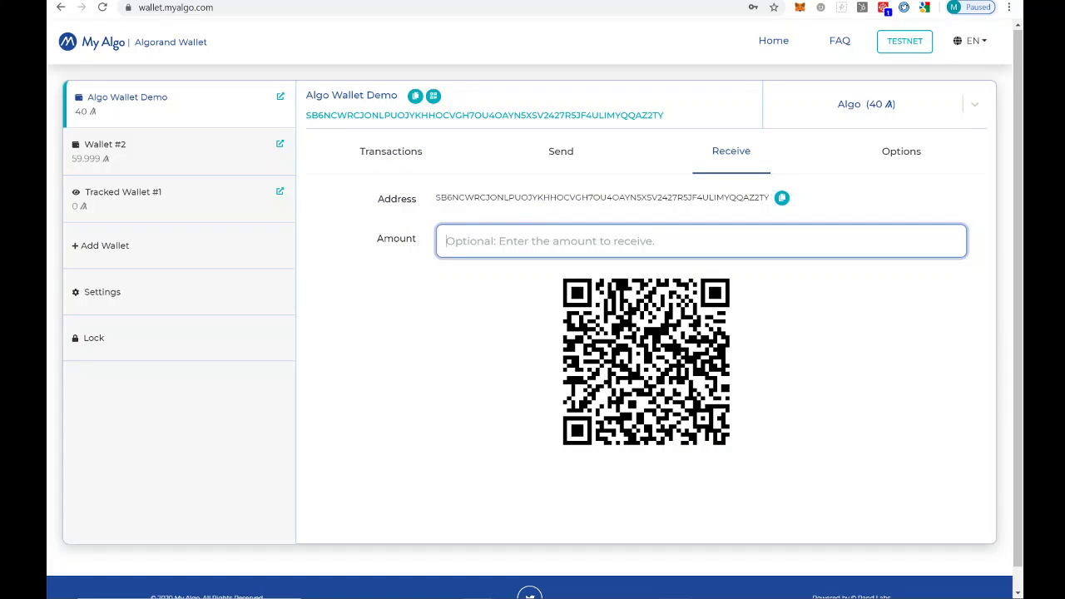
pyautogui.write('5000')
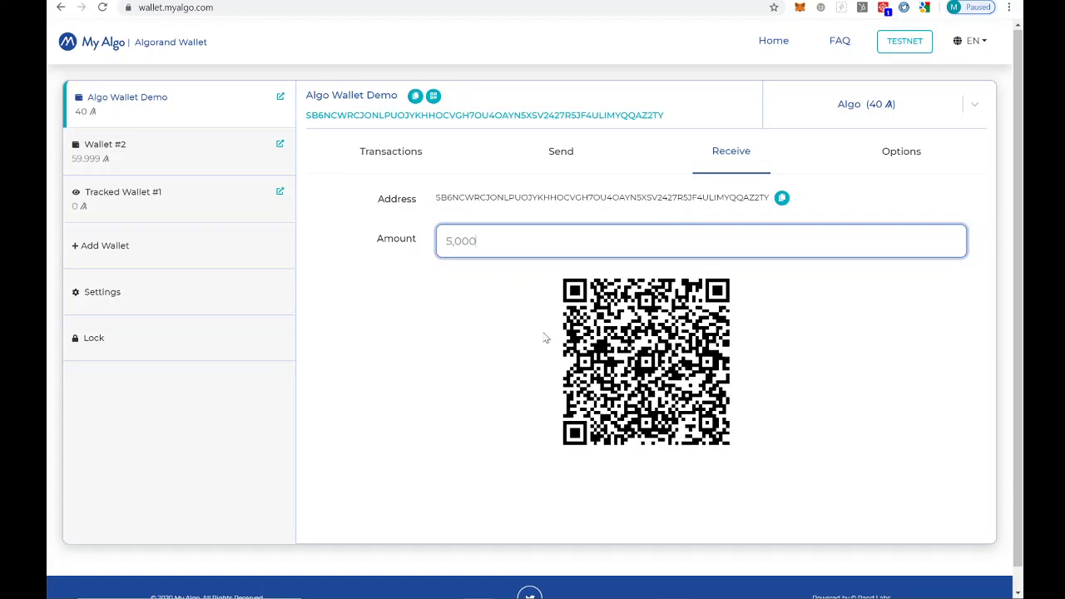
pyautogui.click(793, 329)
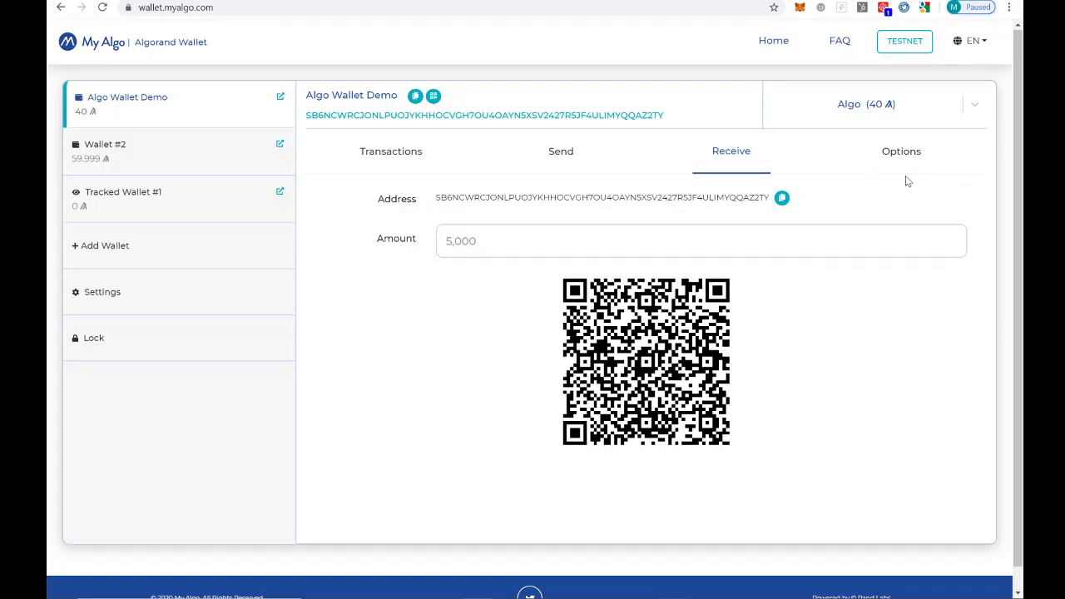
pyautogui.click(387, 150)
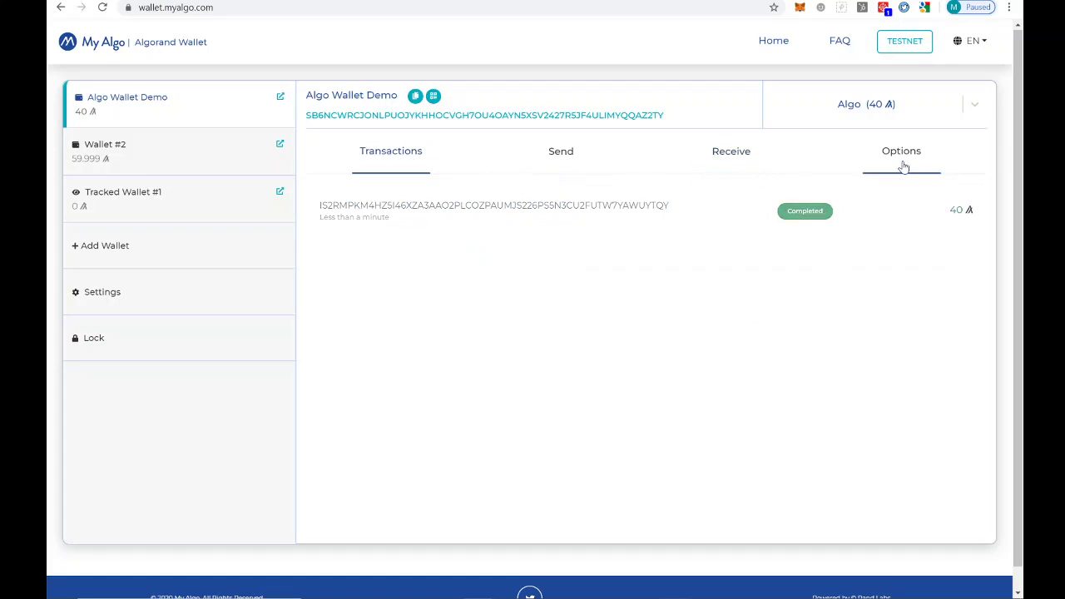
pyautogui.click(903, 165)
# Step: Start exporting Algo Wallet Demo, then cancel the export dialog
pyautogui.click(649, 238)
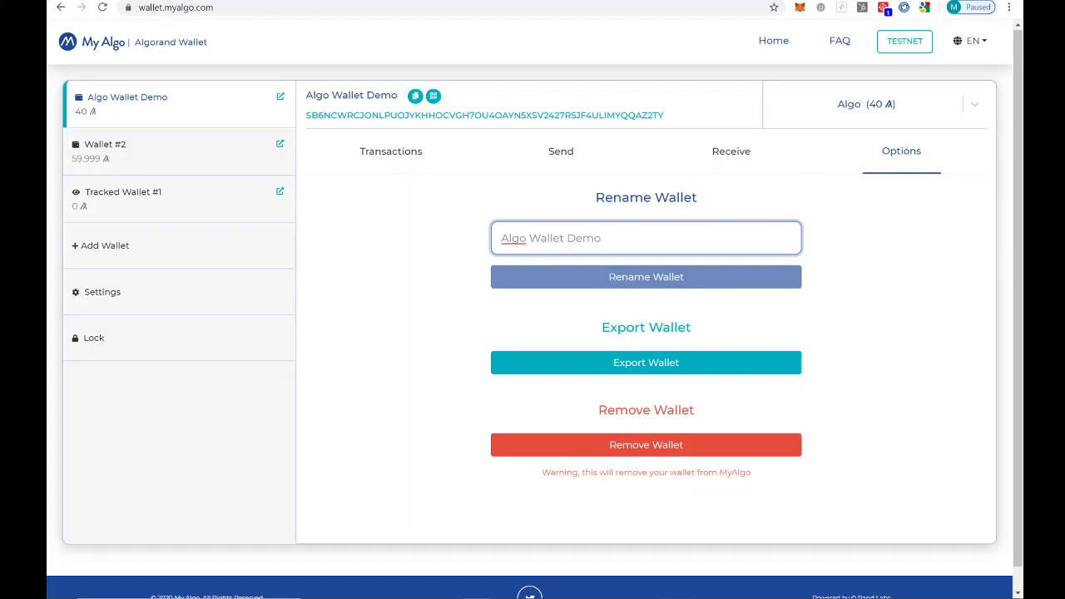
pyautogui.click(666, 361)
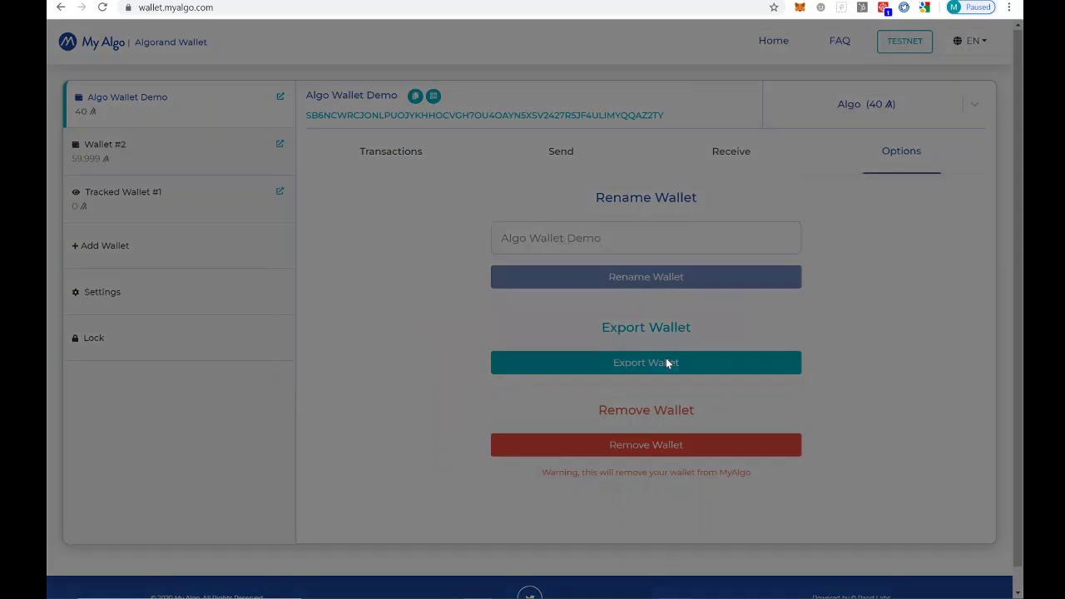
pyautogui.click(776, 222)
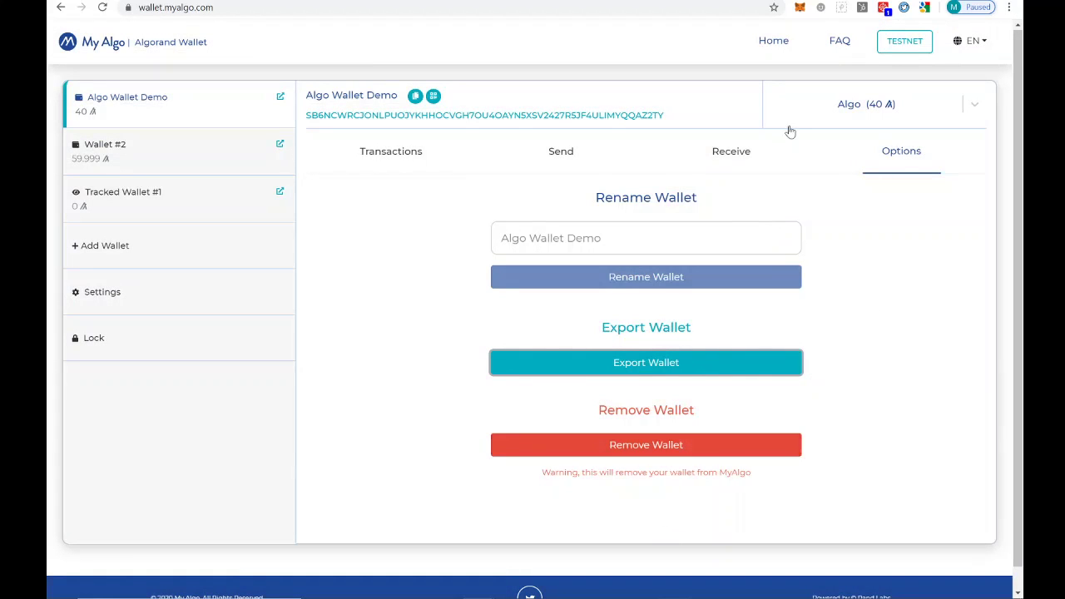
# Step: Filter Wallet #2's transactions to All assets
pyautogui.click(127, 154)
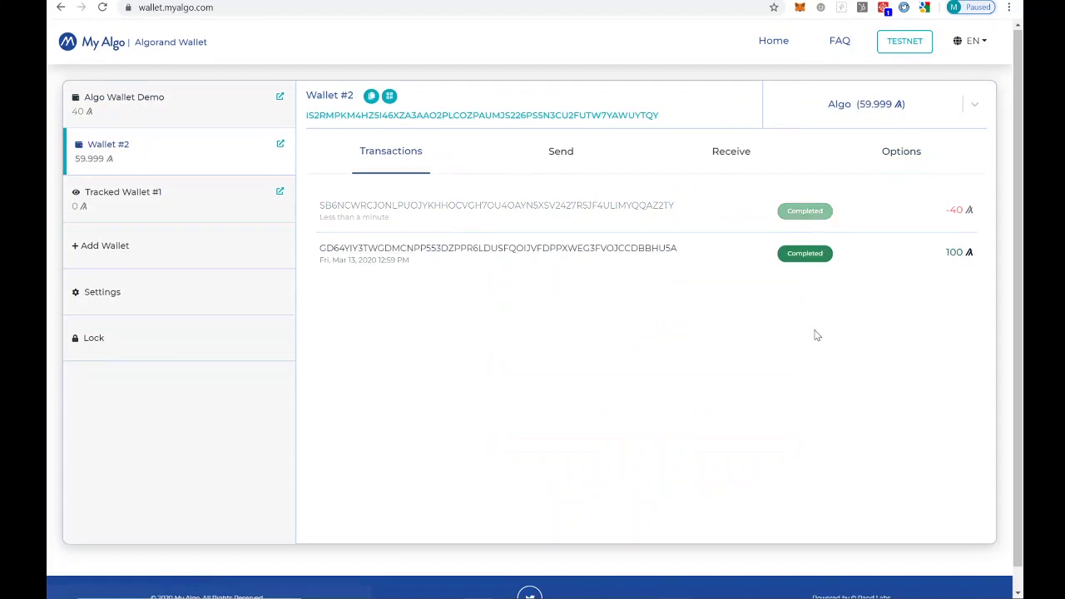
pyautogui.click(974, 101)
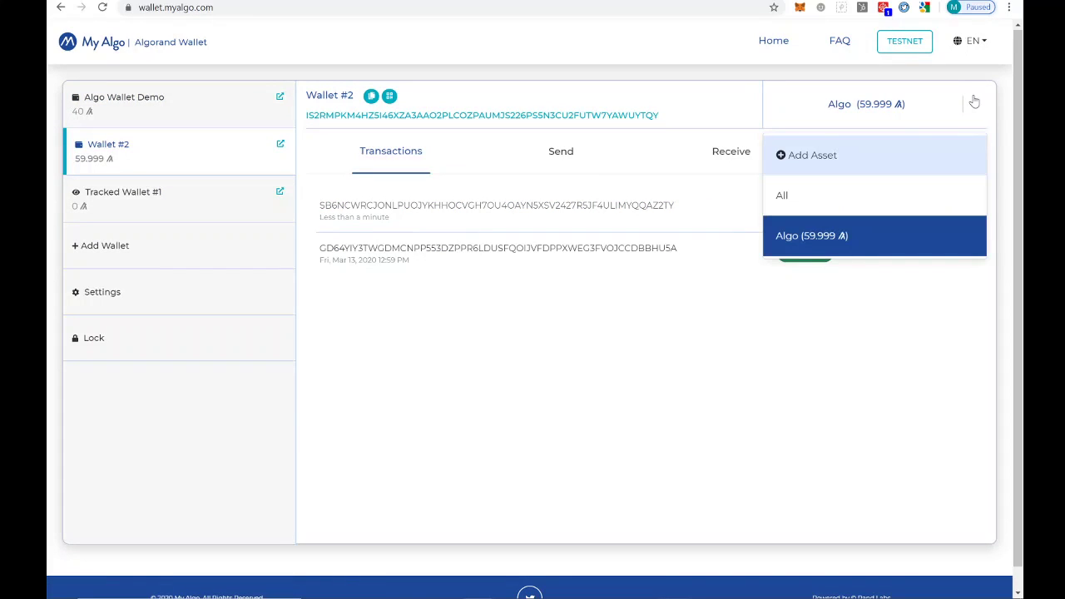
pyautogui.click(800, 205)
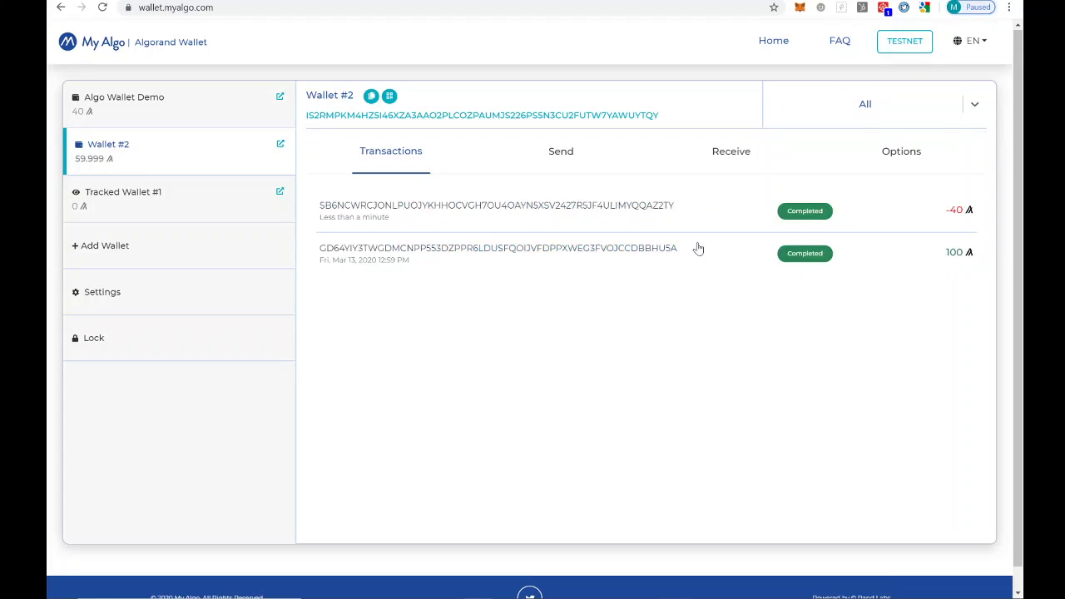
pyautogui.click(971, 104)
# Step: Opt Wallet #2 into gold (ASA #19026), signing with the password, and confirm 0 nugget is listed
pyautogui.click(868, 153)
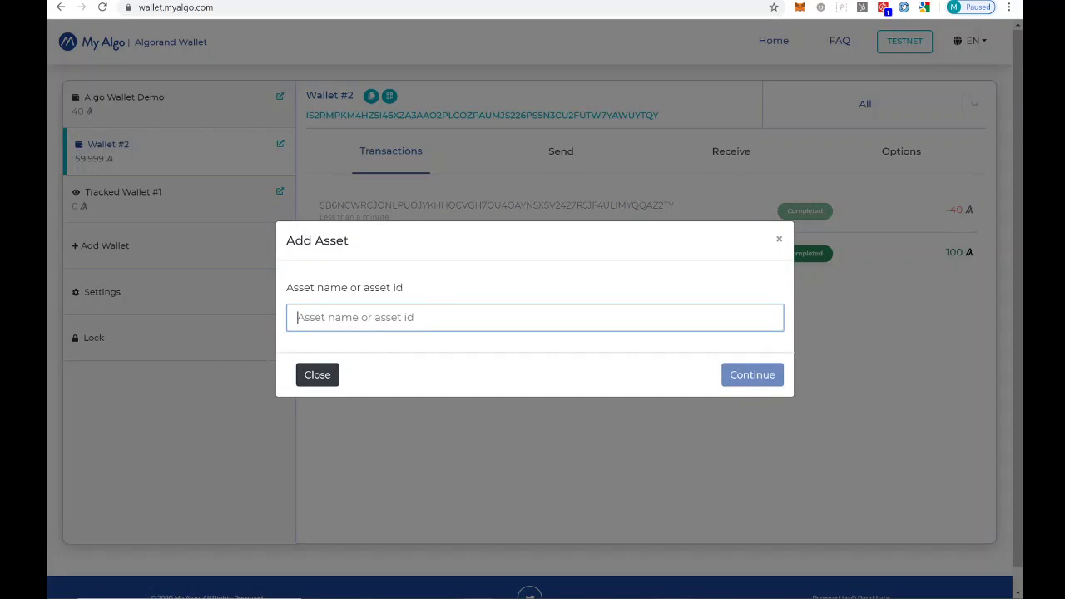
pyautogui.write('gold')
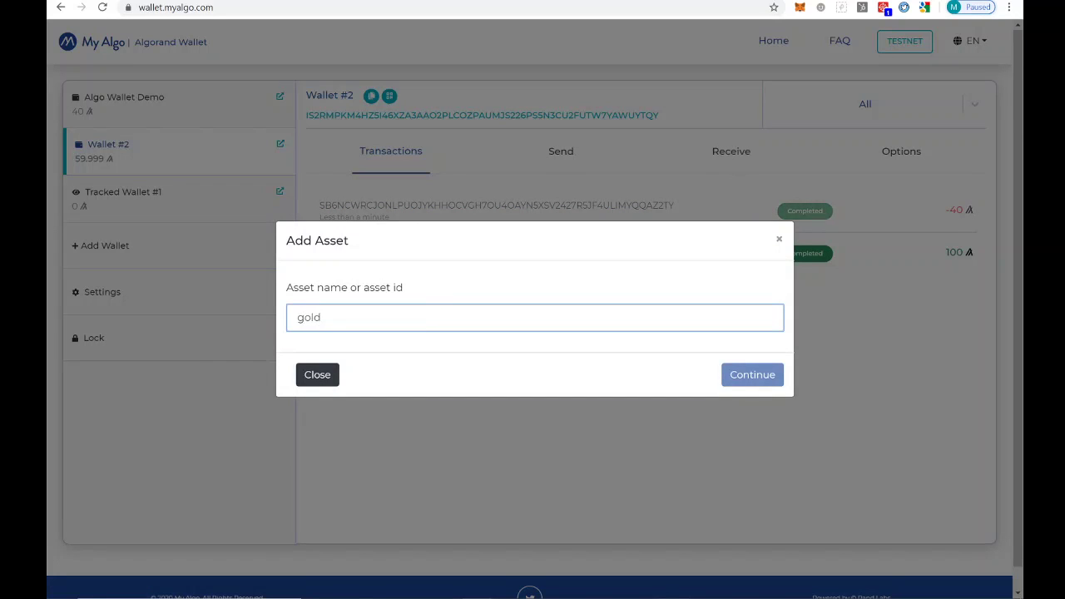
pyautogui.click(382, 347)
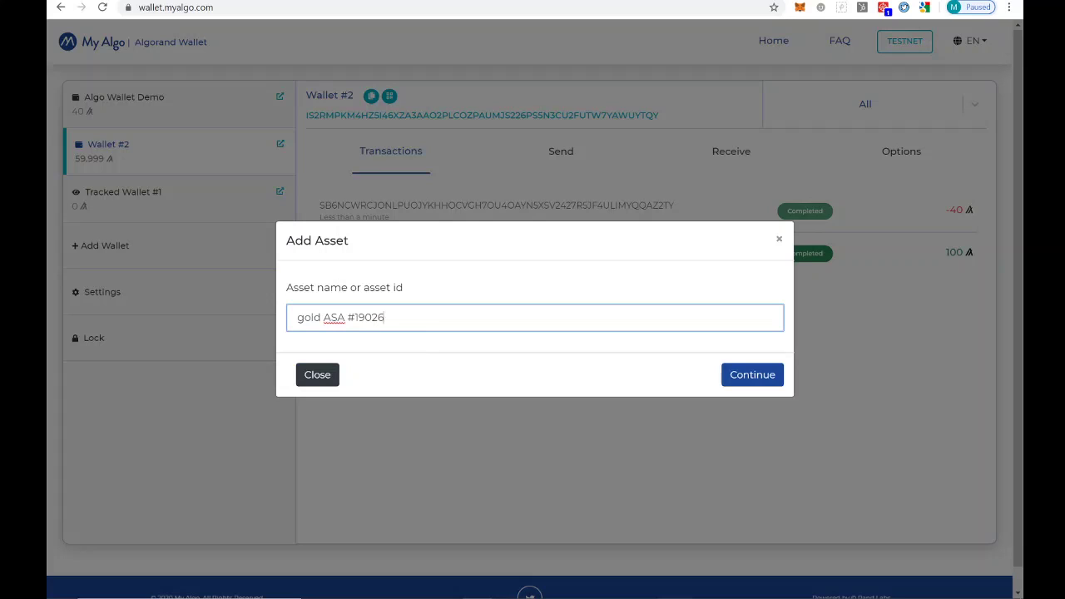
pyautogui.click(729, 380)
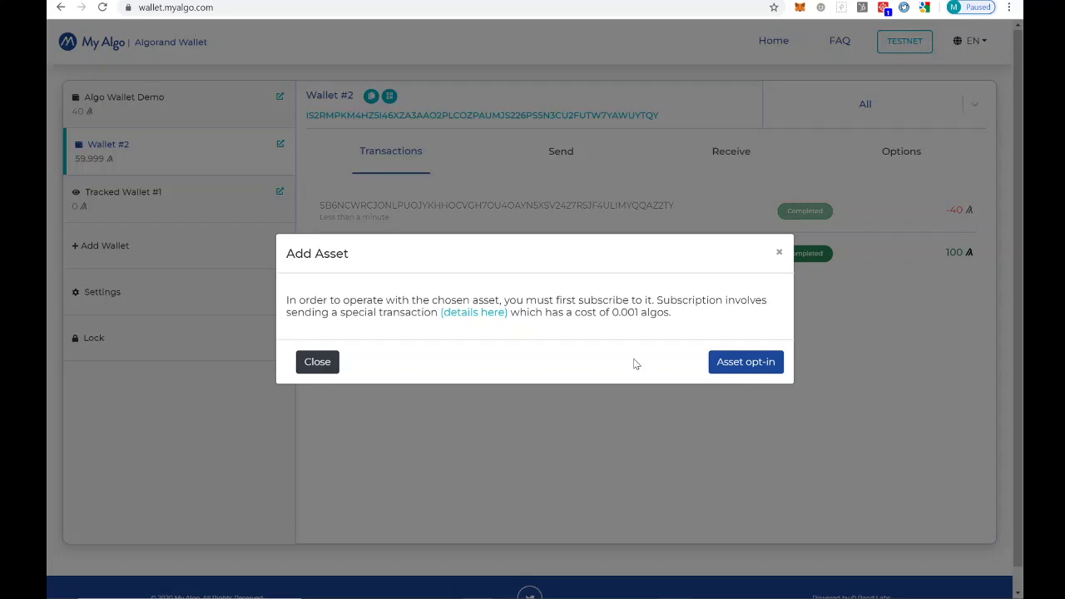
pyautogui.click(725, 364)
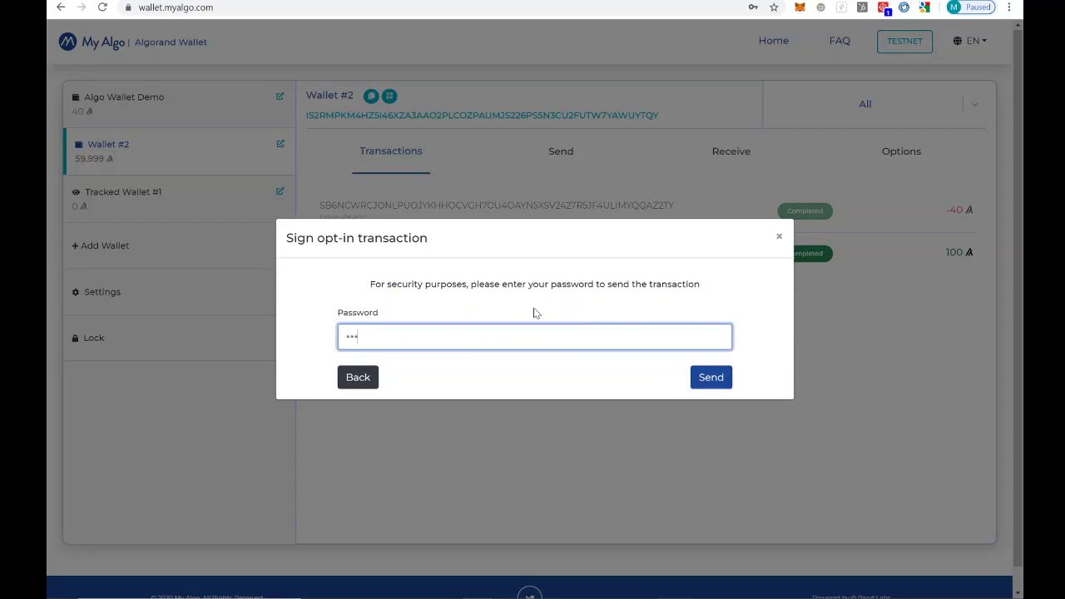
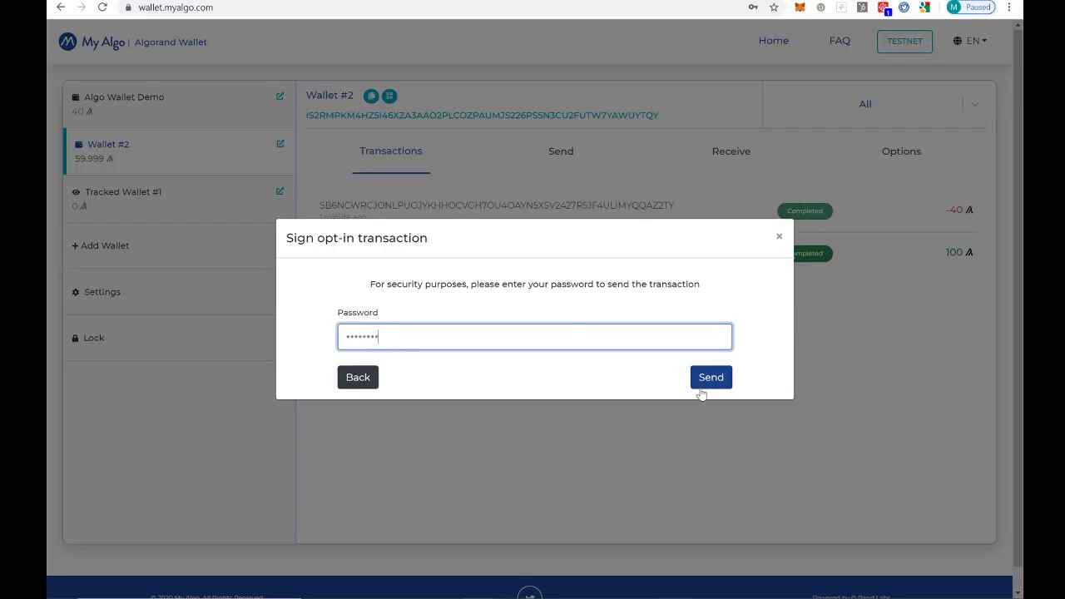
pyautogui.click(703, 386)
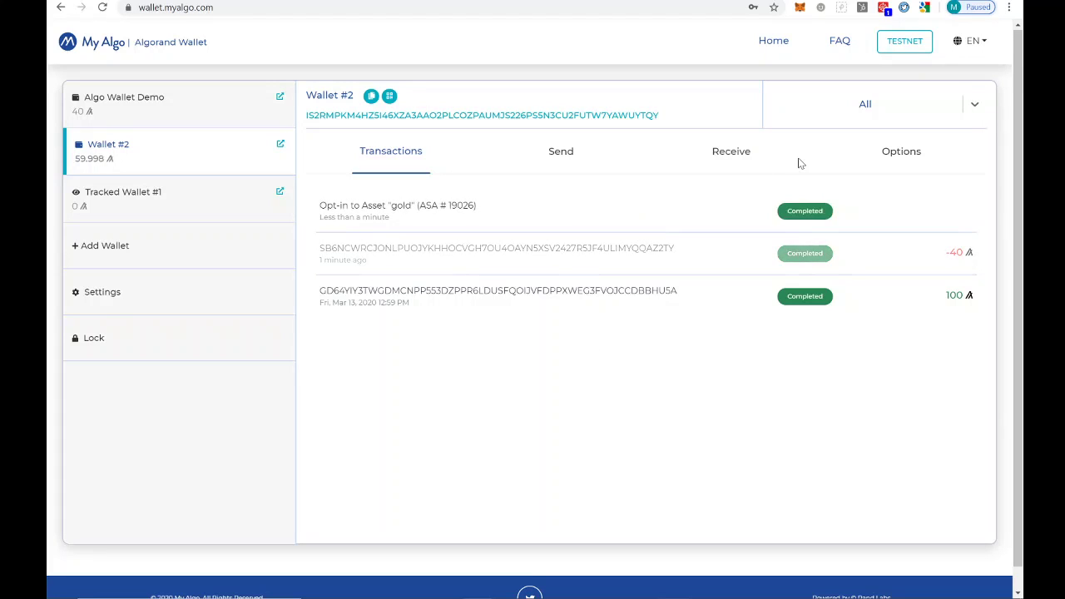
pyautogui.click(972, 106)
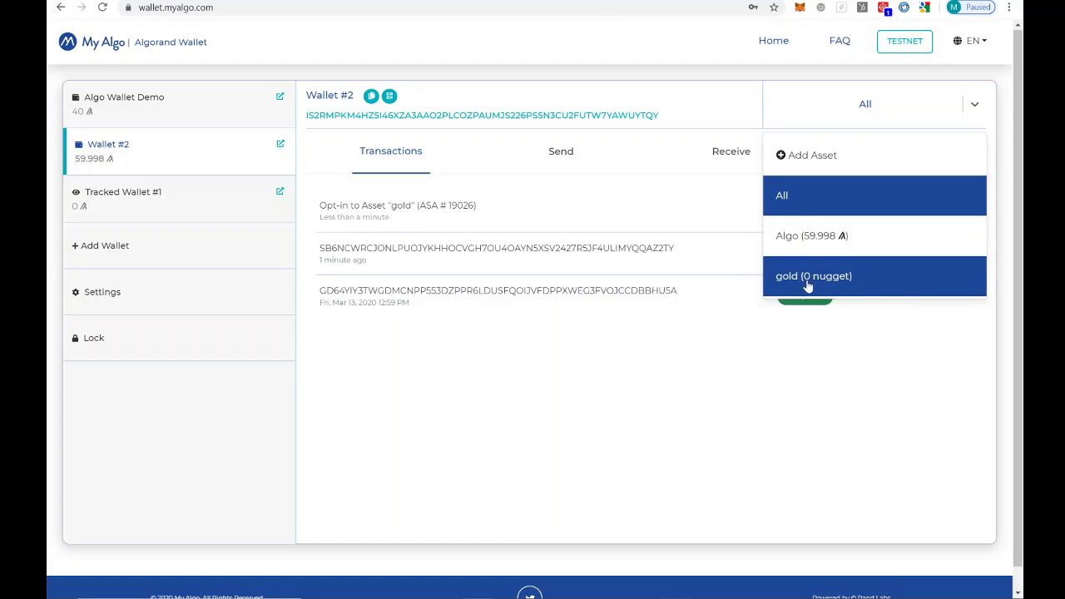
pyautogui.click(718, 338)
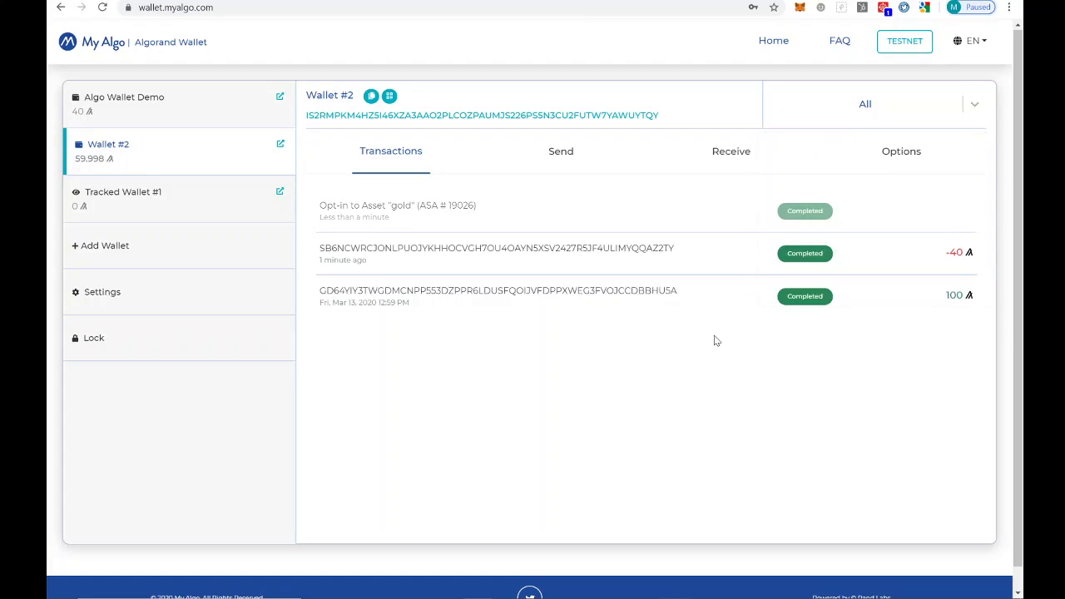
# Step: Check the Network and Security settings, then switch the language to Español and back to English
pyautogui.click(159, 279)
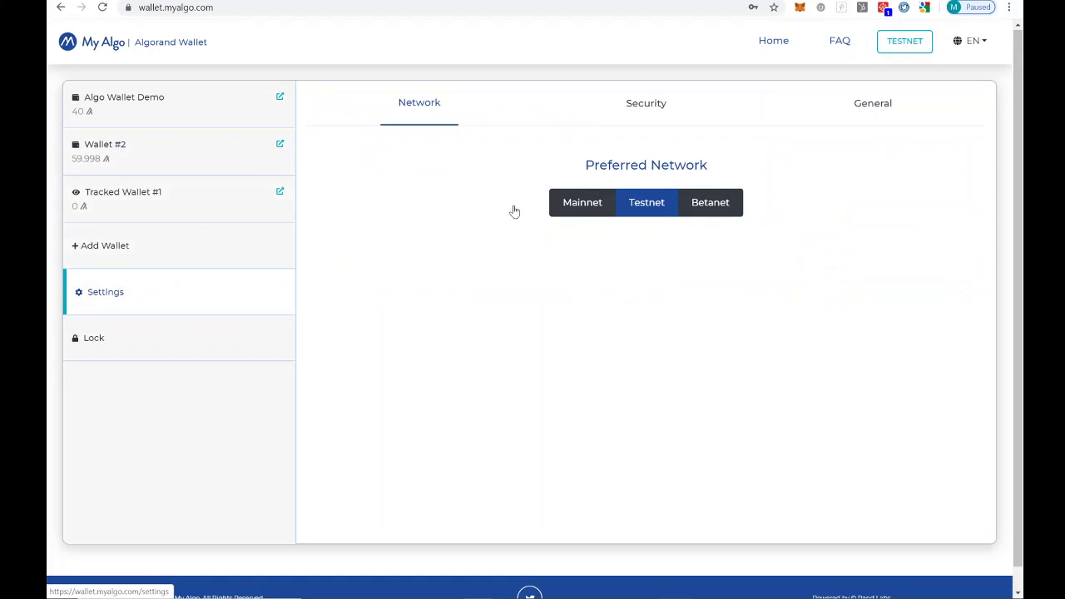
pyautogui.click(666, 102)
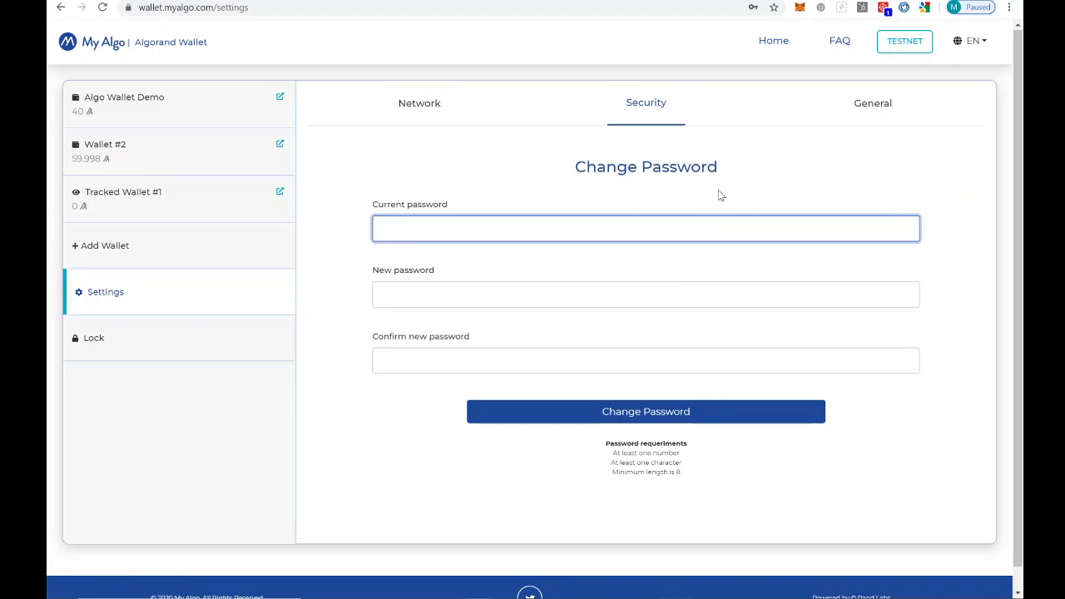
pyautogui.click(884, 109)
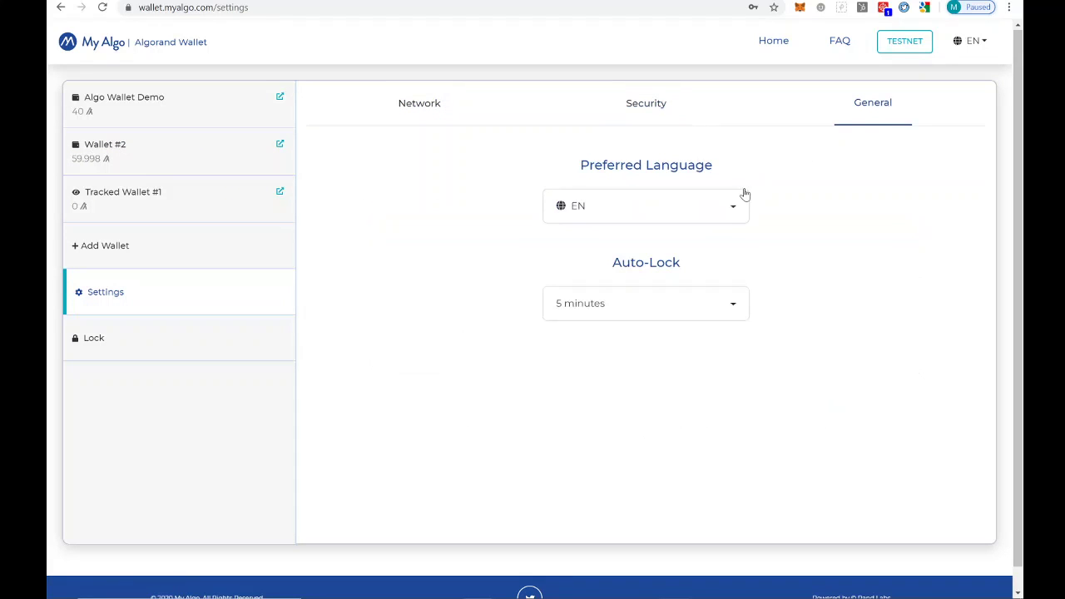
pyautogui.click(724, 214)
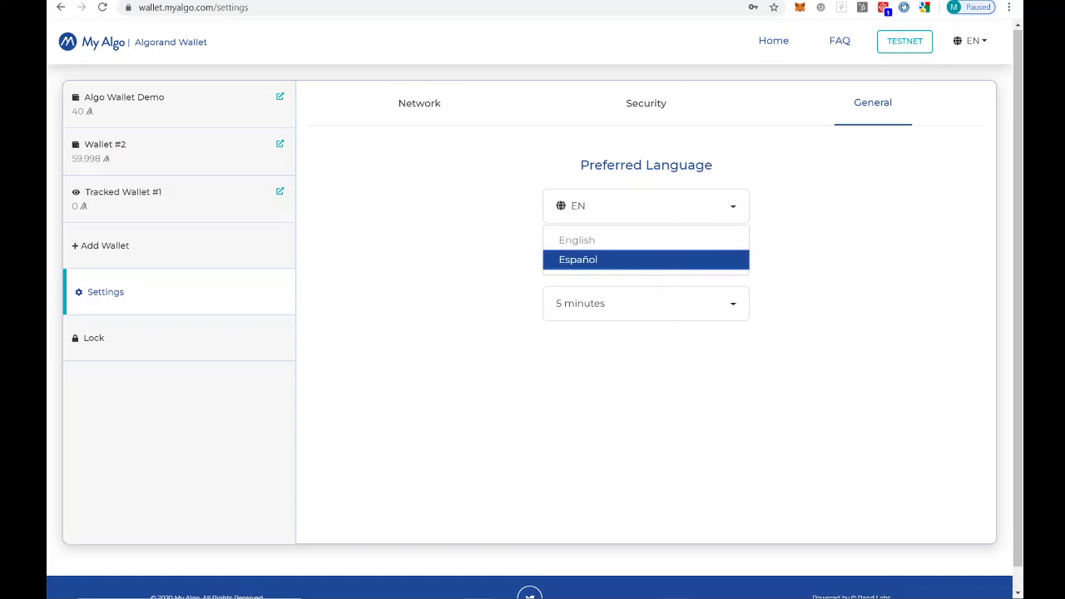
pyautogui.click(660, 257)
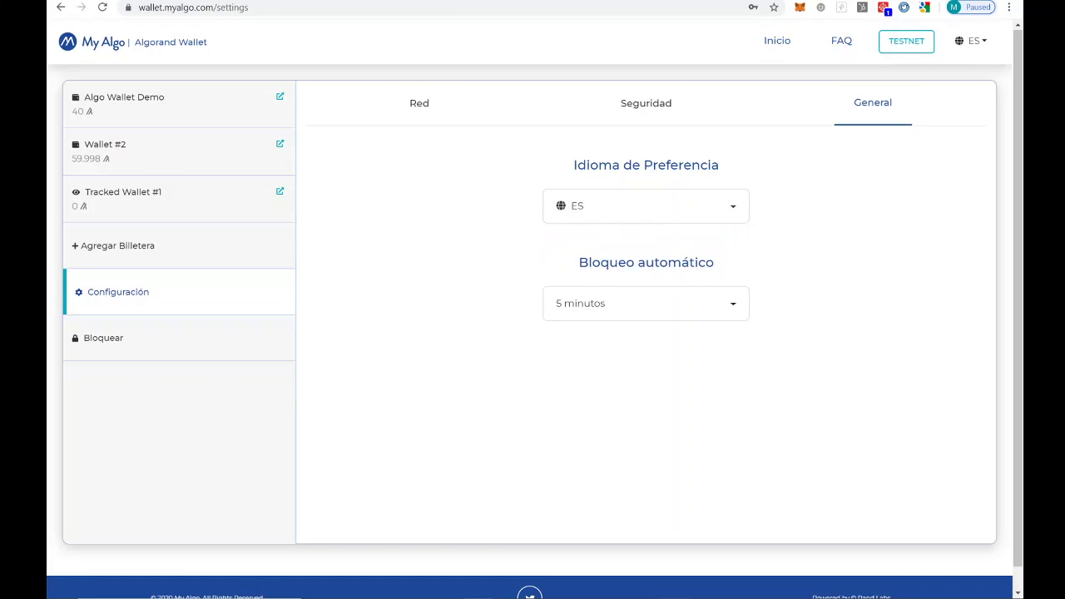
pyautogui.click(652, 205)
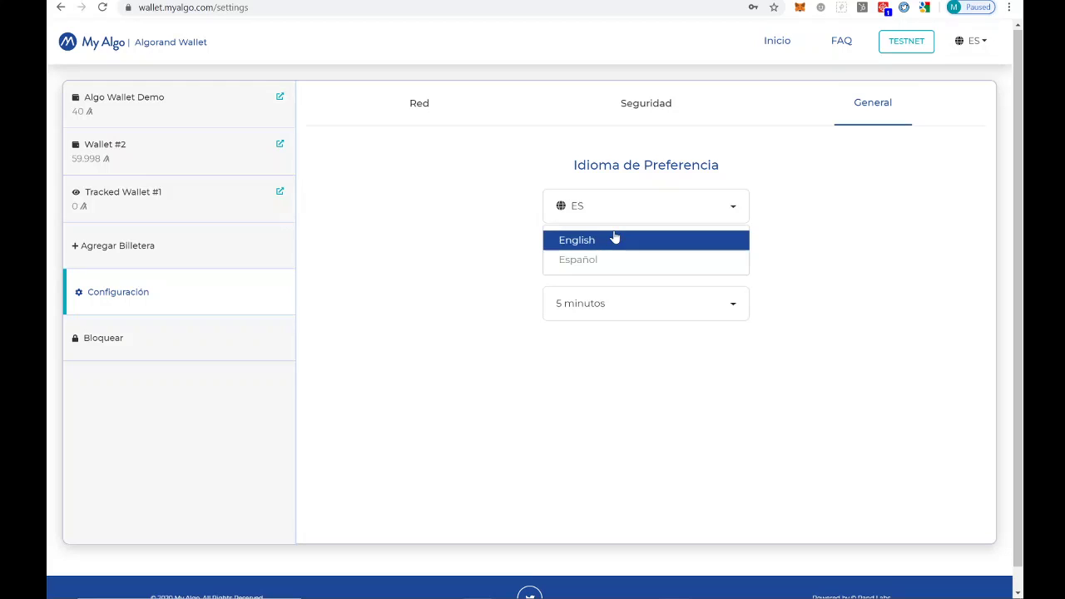
pyautogui.click(614, 239)
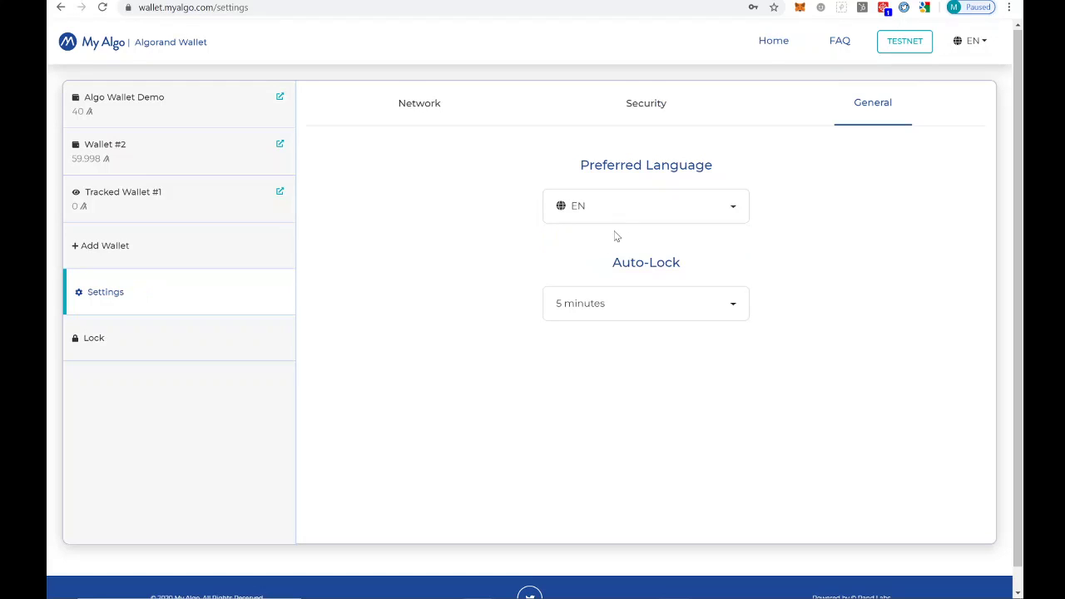
# Step: Try disabling auto-lock but cancel, keeping the 5-minute timeout
pyautogui.click(589, 305)
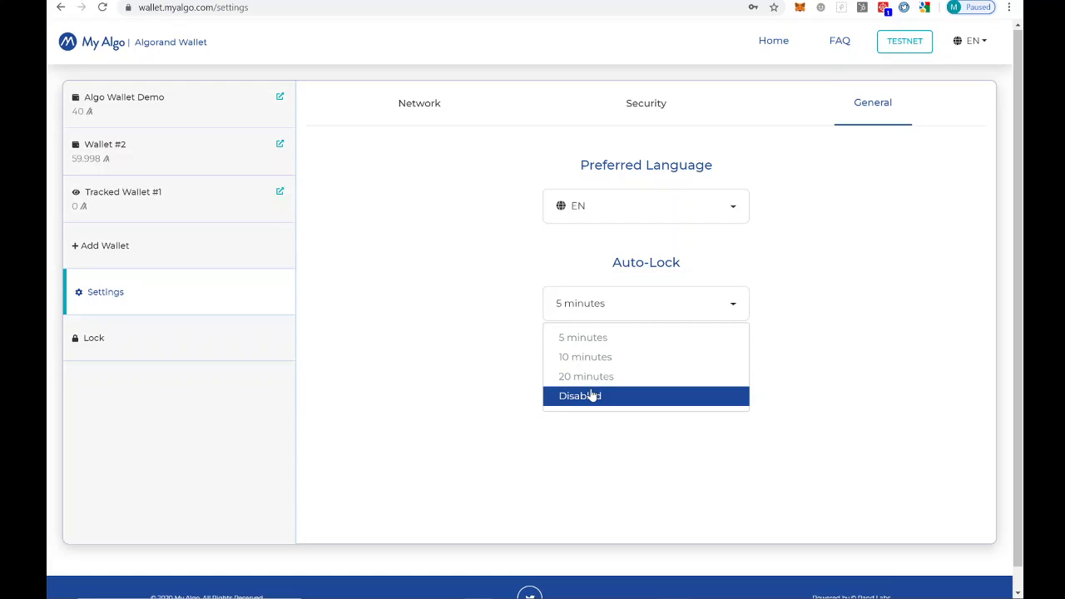
pyautogui.click(591, 342)
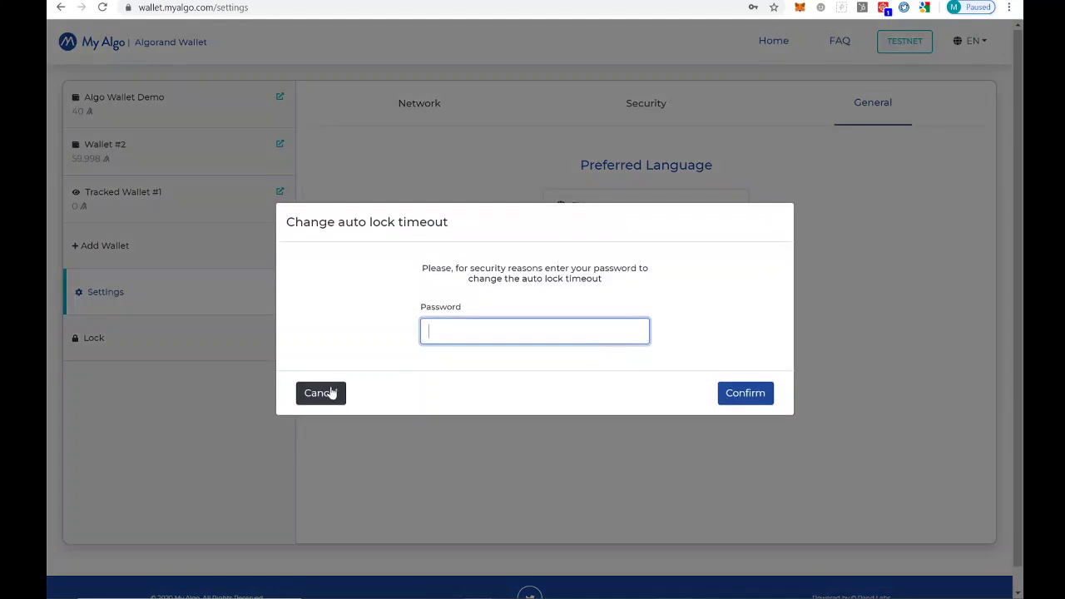
pyautogui.click(332, 392)
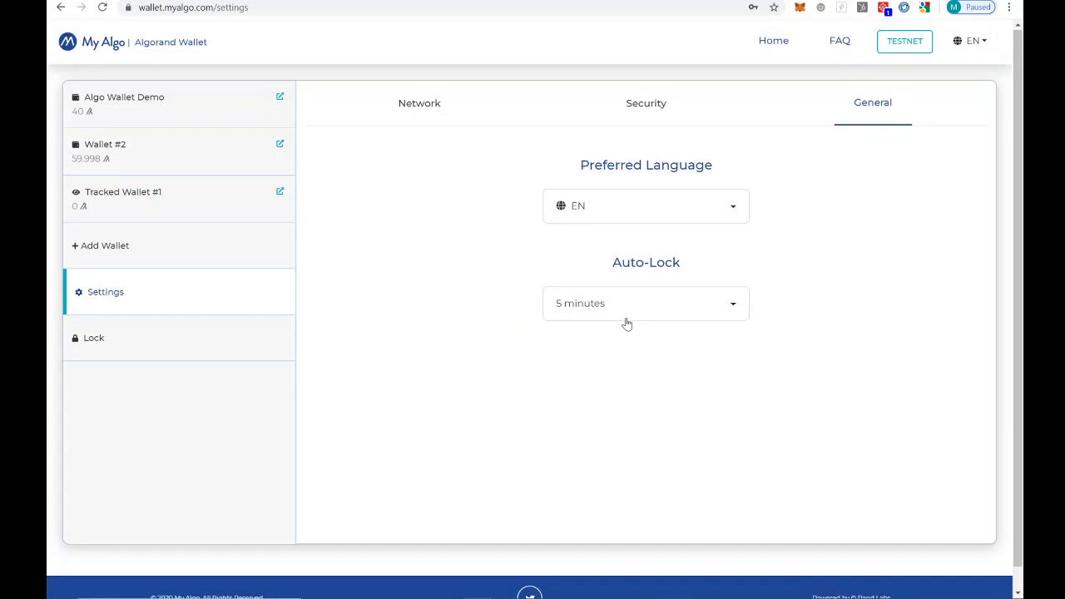
pyautogui.click(627, 324)
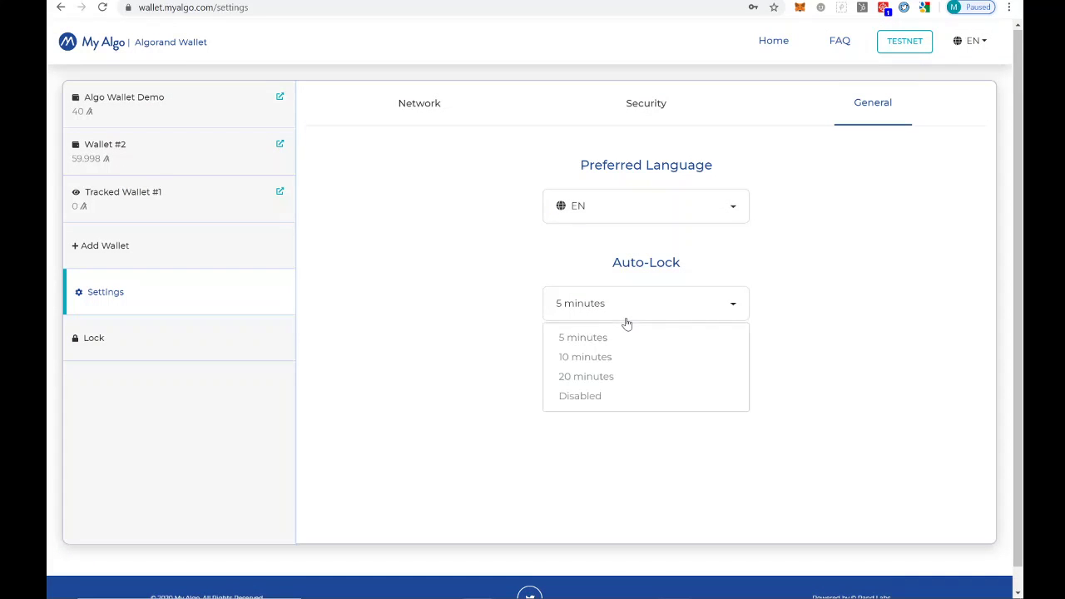
pyautogui.click(532, 371)
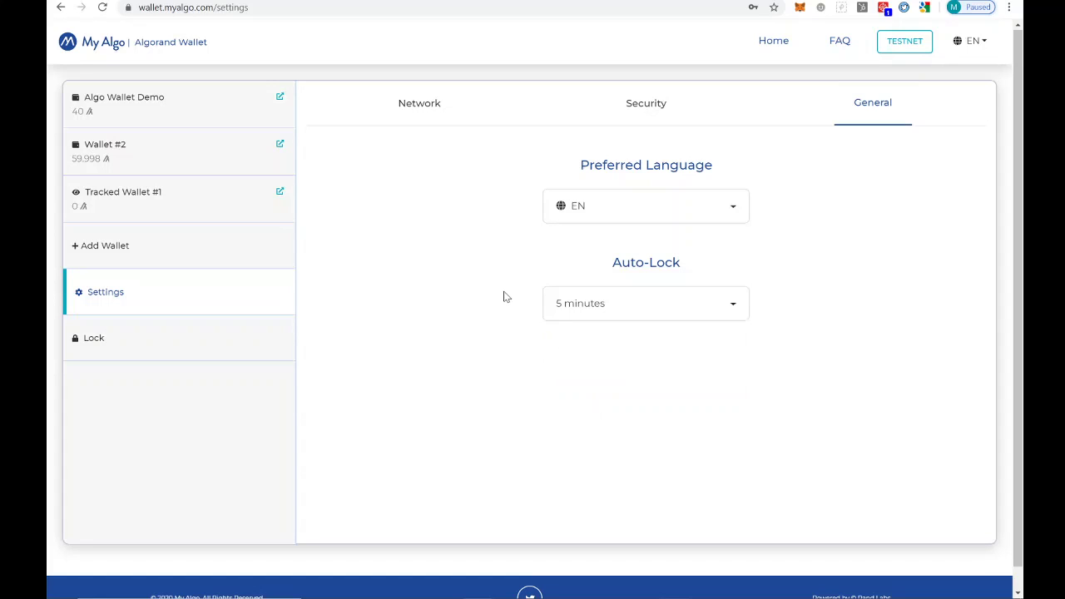
# Step: Lock the wallet and go to the home page FAQ
pyautogui.click(202, 107)
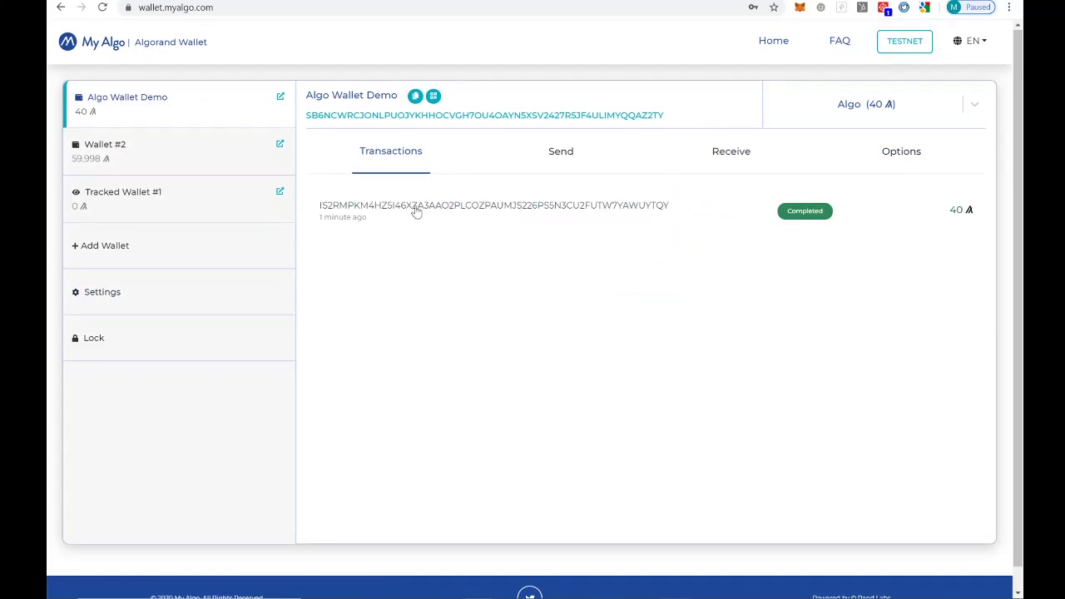
pyautogui.click(164, 349)
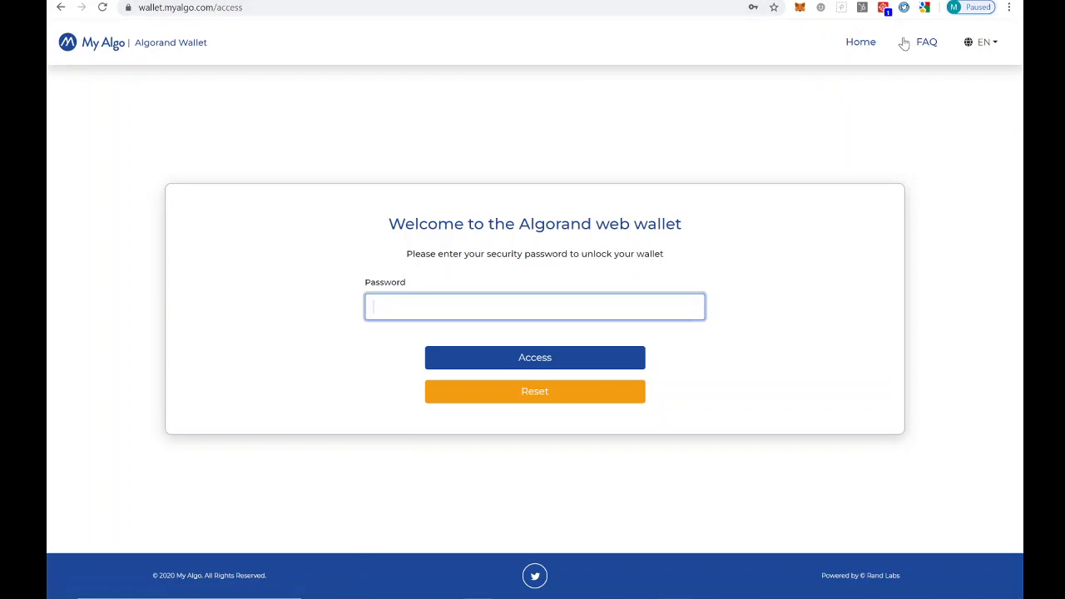
pyautogui.click(861, 43)
pyautogui.scroll(-3, 591, 300)
pyautogui.scroll(-3, 591, 300)
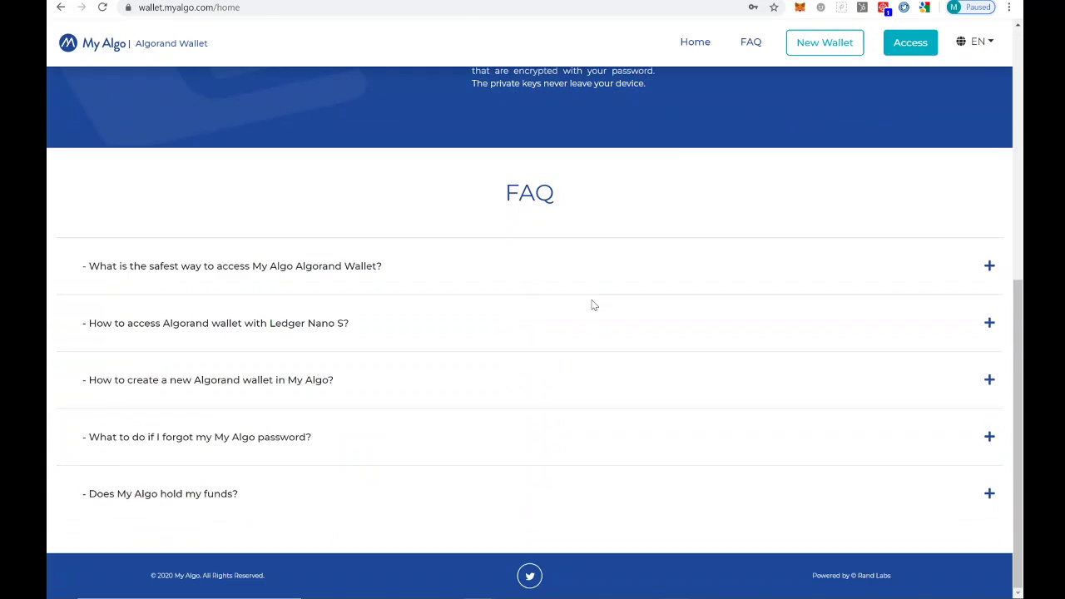
# Step: Expand and collapse the safest-access and Ledger Nano S FAQ answers, then return to the top
pyautogui.click(570, 263)
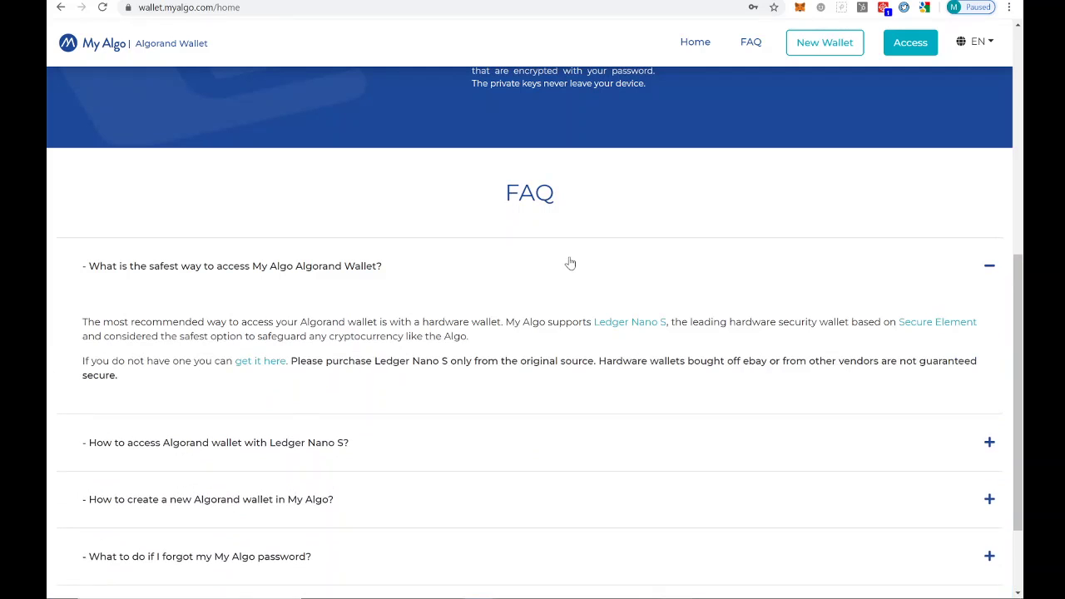
pyautogui.click(570, 264)
pyautogui.click(499, 337)
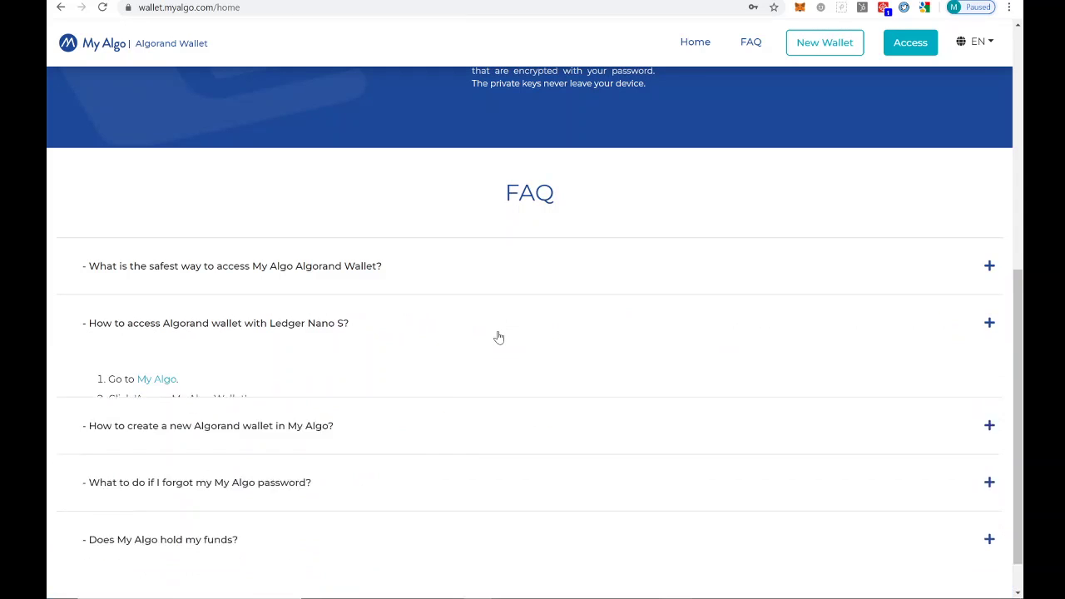
pyautogui.click(423, 380)
pyautogui.scroll(2, 426, 382)
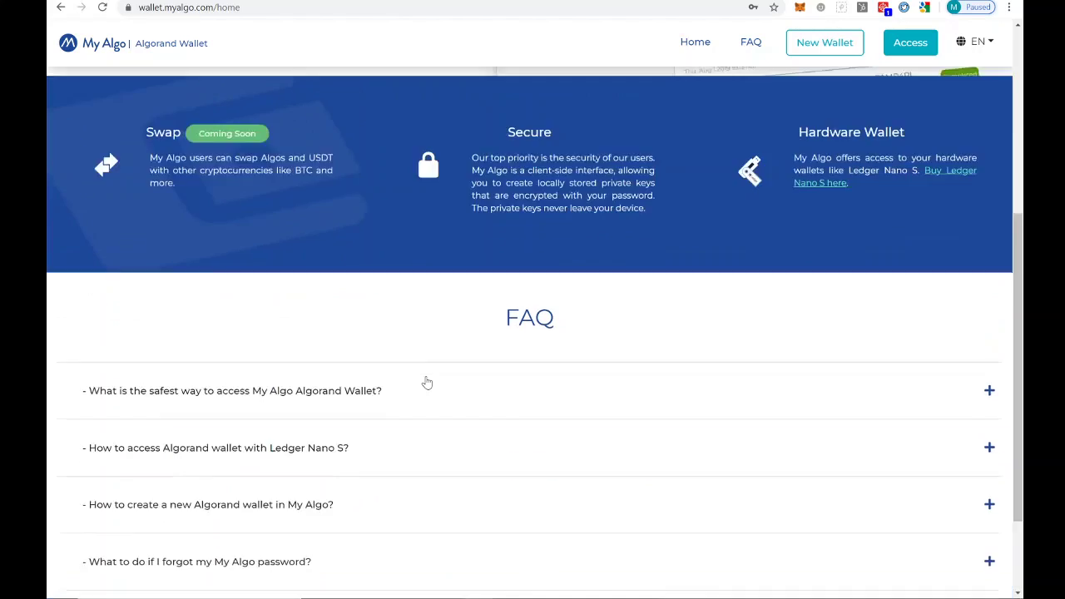
pyautogui.scroll(3, 427, 382)
pyautogui.scroll(2, 577, 111)
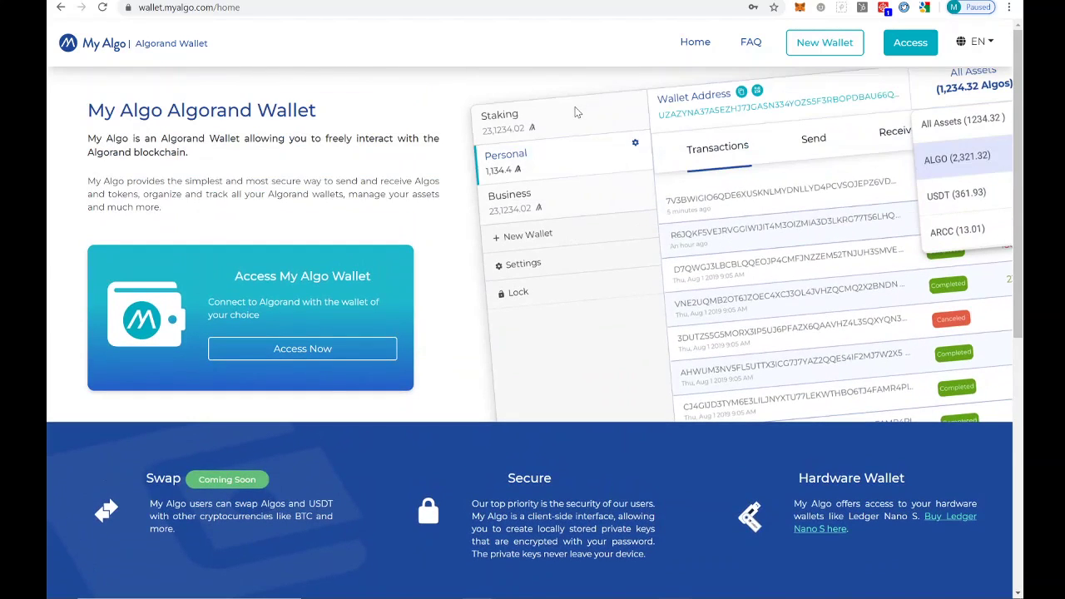